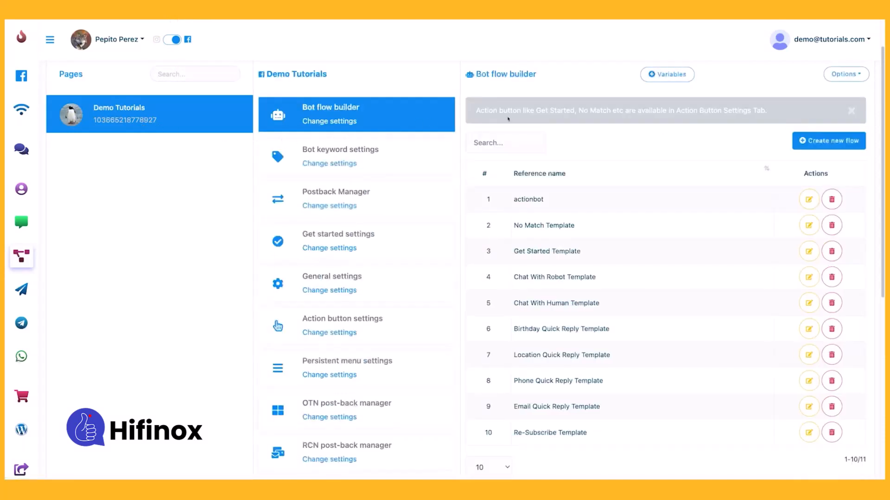
Step: Create a new bot flow and connect a trigger keyword block with the keyword sqtest to the start block's Trigger input
{"action": "left_click", "coordinate": [802, 135]}
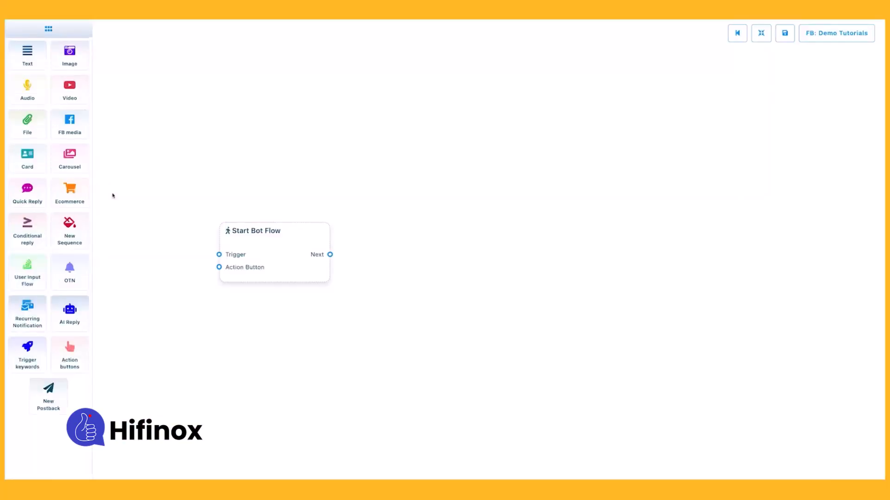
{"action": "left_click_drag", "start_coordinate": [28, 353], "coordinate": [129, 326]}
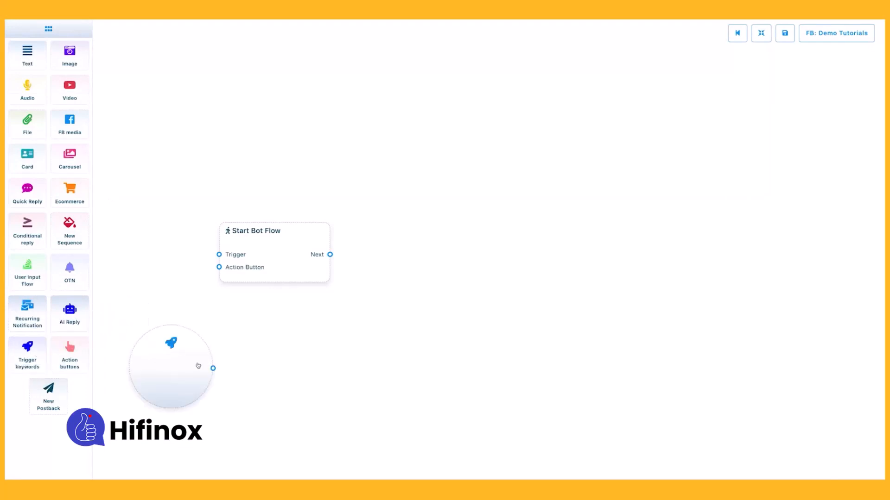
{"action": "left_click_drag", "start_coordinate": [213, 368], "coordinate": [218, 255]}
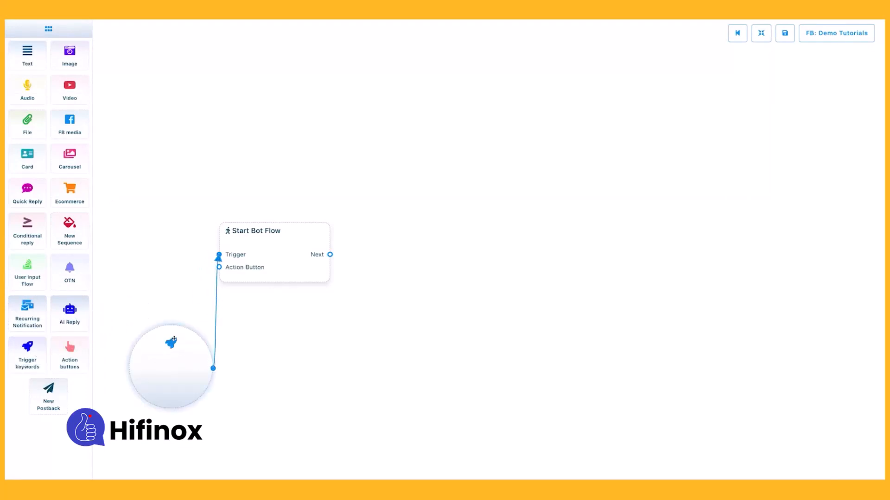
{"action": "type", "text": "sq"}
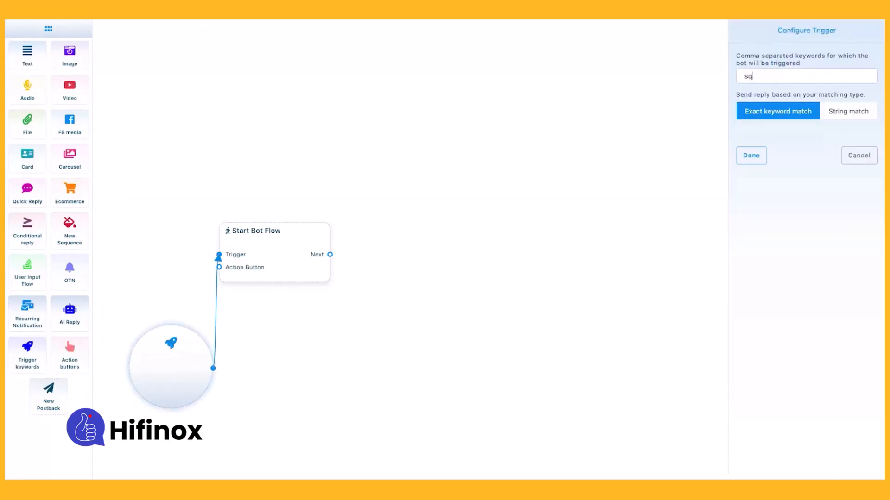
{"action": "type", "text": "test"}
{"action": "key", "text": "Return"}
Step: Set the title of the Start Bot Flow block to sqbot
{"action": "left_click", "coordinate": [308, 242]}
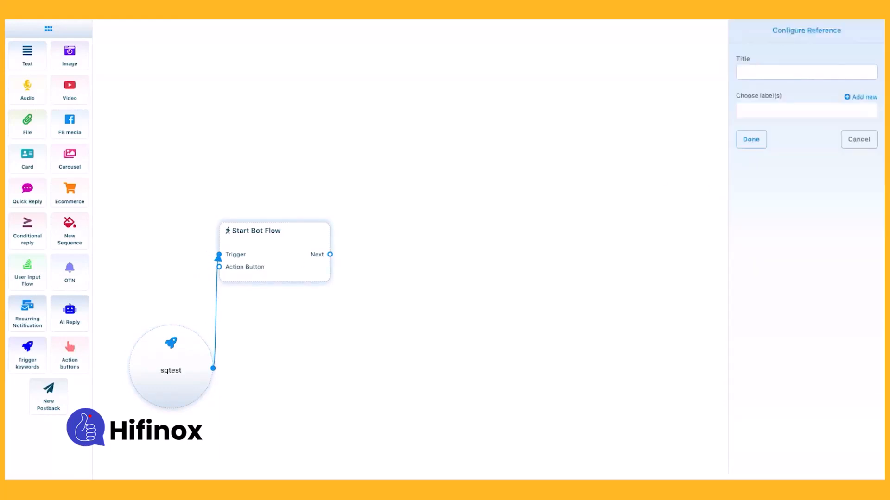
{"action": "type", "text": "sqbot"}
{"action": "left_click", "coordinate": [746, 140]}
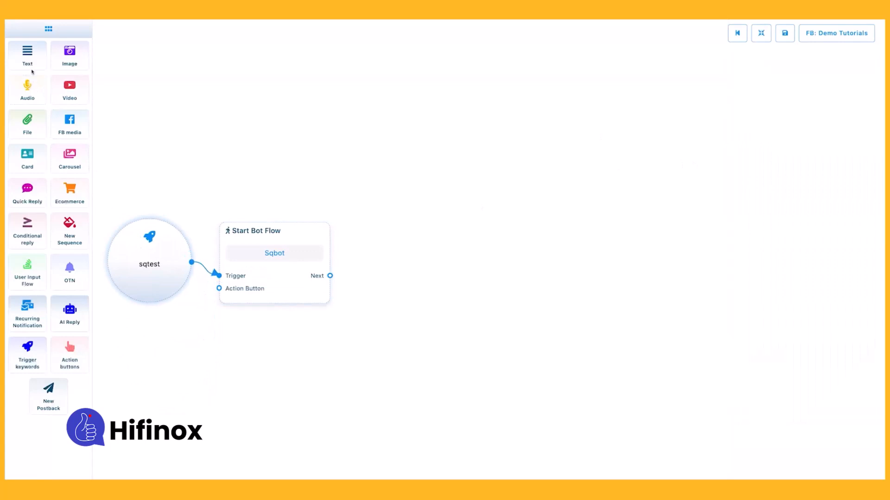
Step: Add a Text block fed from the start block's Next output, with the reply message "hi"
{"action": "left_click_drag", "start_coordinate": [27, 53], "coordinate": [456, 208]}
{"action": "left_click_drag", "start_coordinate": [330, 276], "coordinate": [455, 310]}
{"action": "double_click", "coordinate": [533, 235]}
{"action": "left_click", "coordinate": [790, 95]}
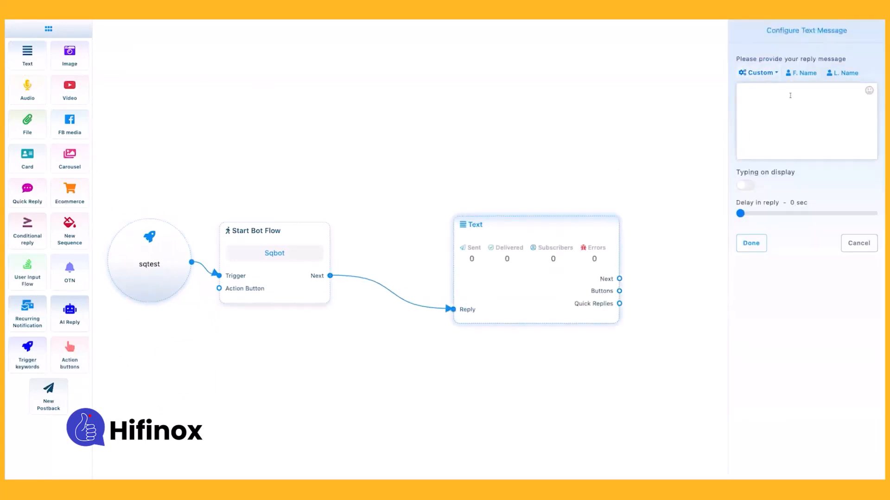
{"action": "left_click", "coordinate": [751, 243]}
Step: Attach a button to the Text block's Buttons output, with the text sqbtn and the type New postback
{"action": "left_click_drag", "start_coordinate": [619, 291], "coordinate": [671, 278]}
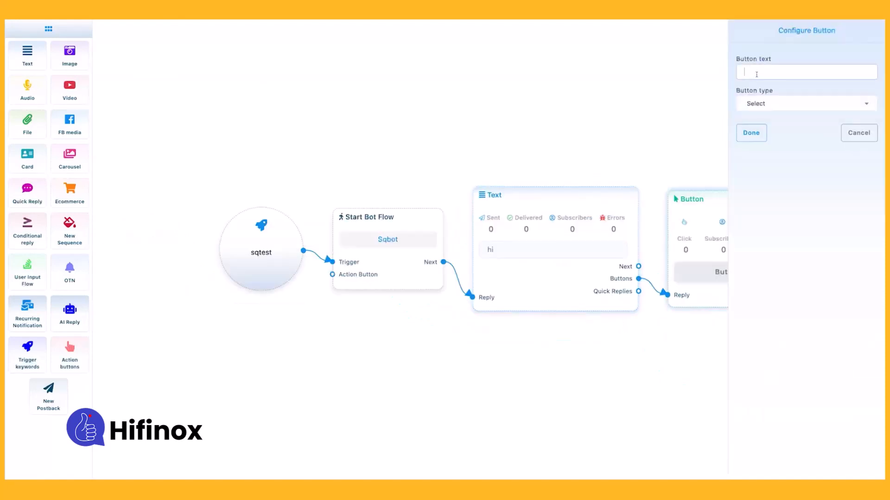
{"action": "type", "text": "sqbtn"}
{"action": "left_click", "coordinate": [751, 134]}
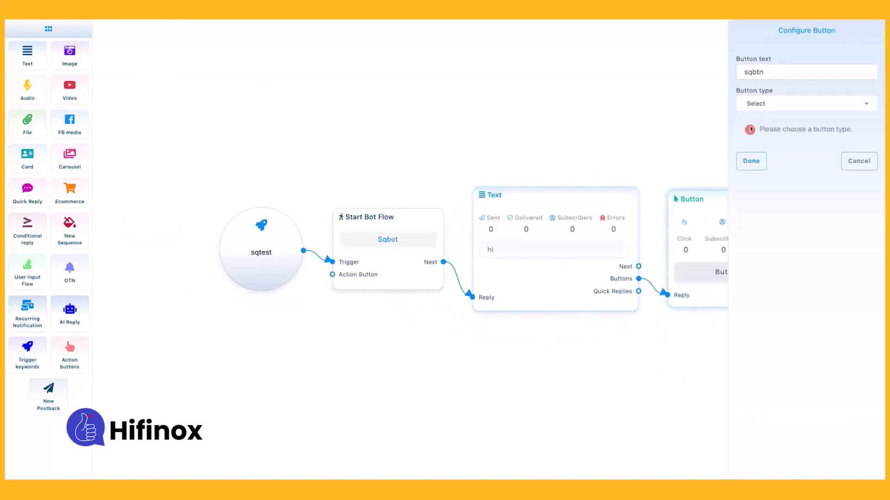
{"action": "left_click", "coordinate": [762, 103]}
{"action": "left_click", "coordinate": [758, 167]}
{"action": "left_click", "coordinate": [757, 167]}
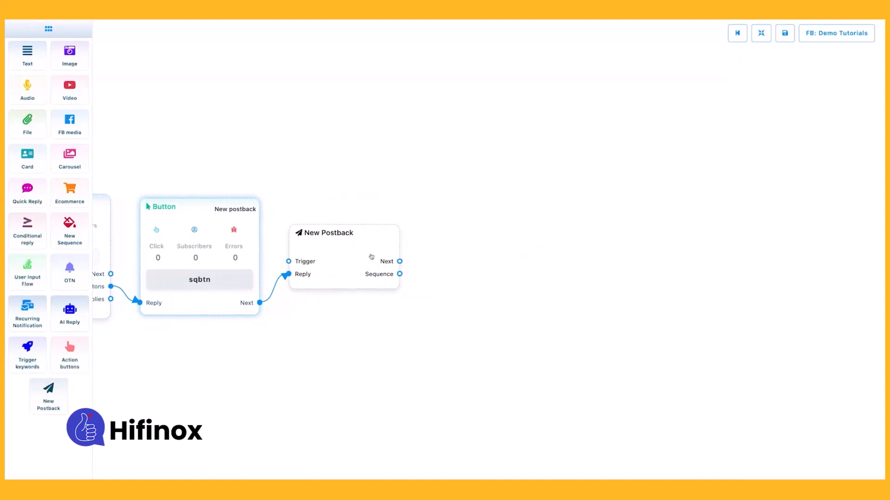
Step: Title the new postback after the button sqpost and give it the label sqlbl
{"action": "left_click", "coordinate": [362, 227]}
{"action": "left_click", "coordinate": [758, 79]}
{"action": "type", "text": "sqpost"}
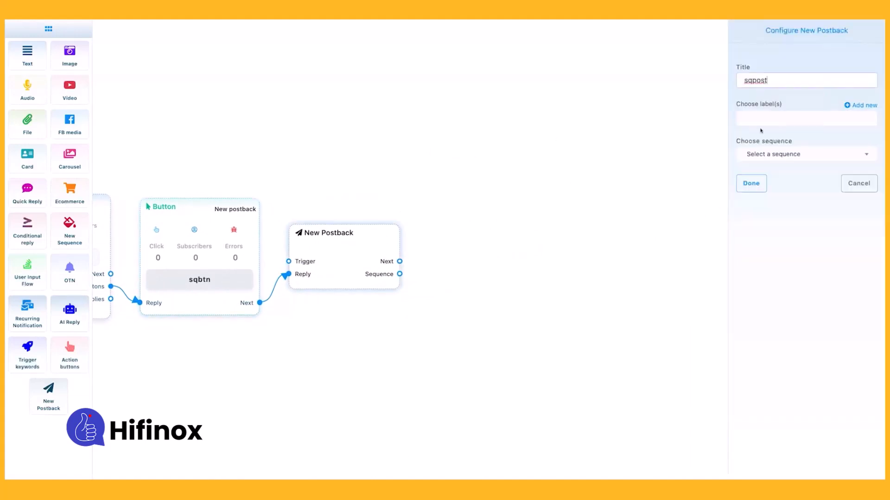
{"action": "left_click", "coordinate": [764, 121]}
{"action": "type", "text": "sqlbl"}
{"action": "key", "text": "Return"}
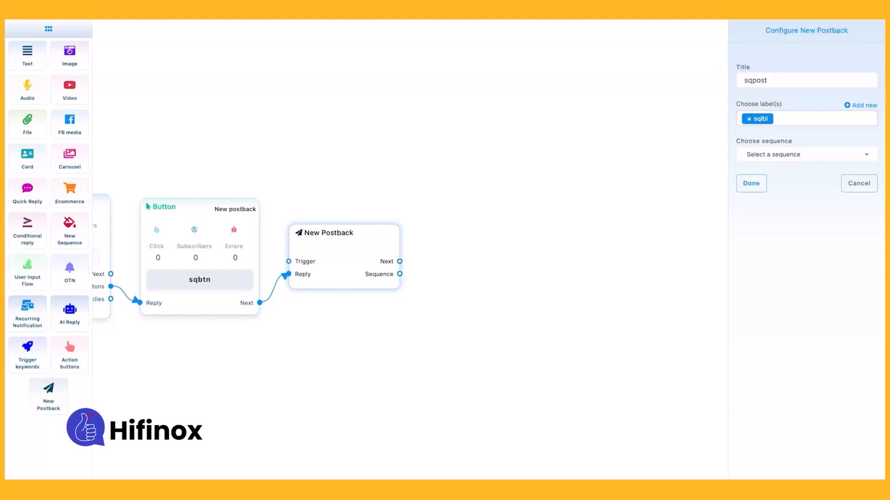
Step: Choose New Sequence as the sqpost postback's sequence, apply it and rearrange the flow's blocks
{"action": "left_click", "coordinate": [765, 154]}
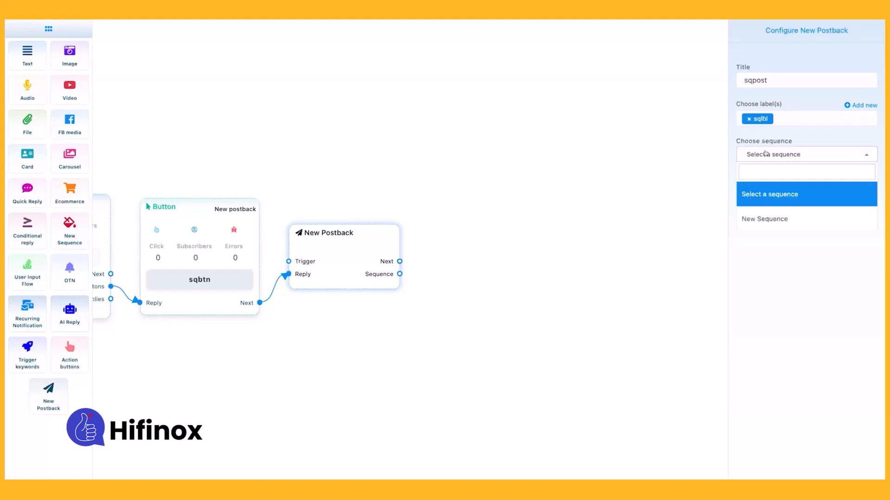
{"action": "left_click", "coordinate": [758, 221]}
{"action": "left_click", "coordinate": [750, 183]}
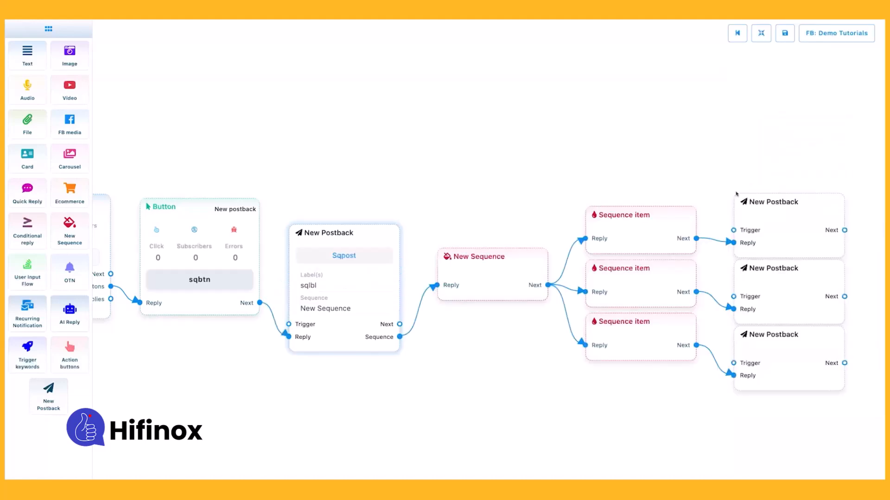
{"action": "left_click_drag", "start_coordinate": [473, 200], "coordinate": [414, 192]}
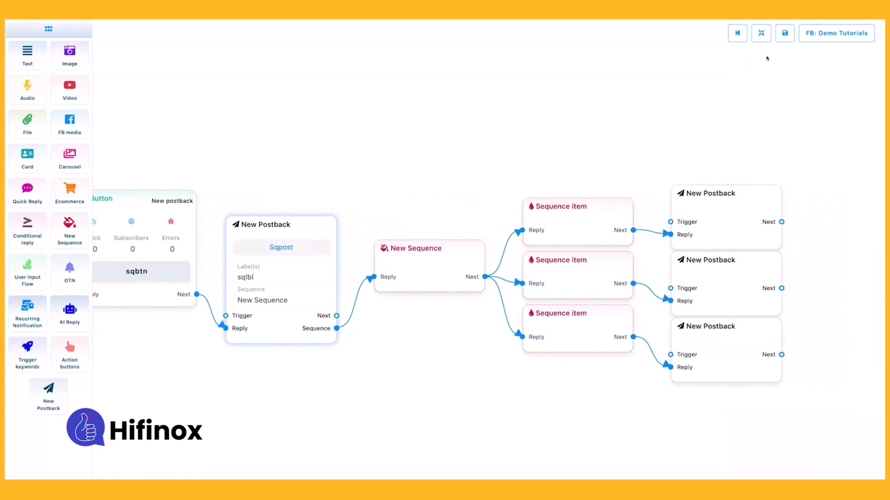
{"action": "left_click", "coordinate": [761, 33]}
{"action": "left_click_drag", "start_coordinate": [435, 128], "coordinate": [415, 121]}
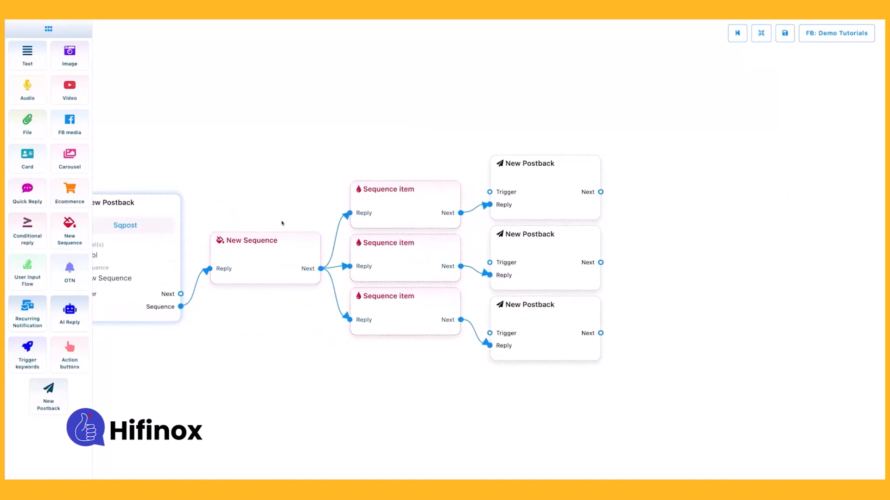
Step: Name the new sequence block sq1, leaving its non-promotional settings unselected
{"action": "double_click", "coordinate": [256, 253]}
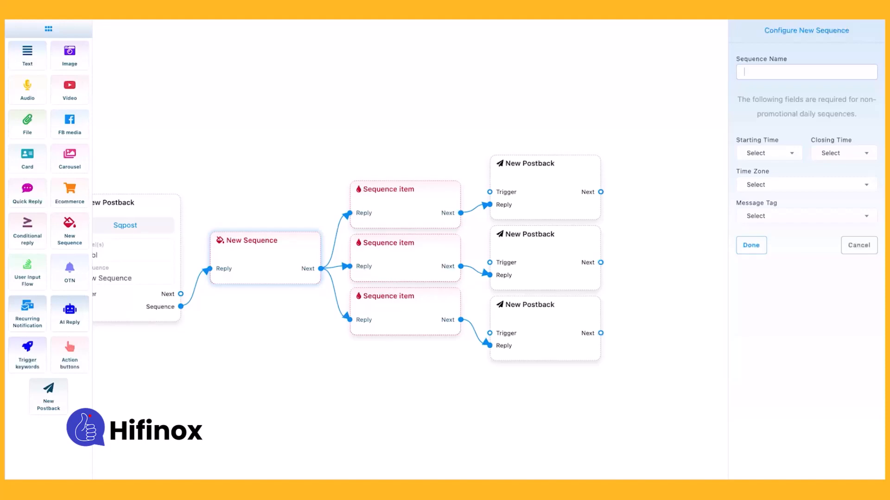
{"action": "type", "text": "sq1"}
{"action": "left_click", "coordinate": [751, 245]}
Step: Make the first sequence item a 24-hour promotional message with a delay of 1 min
{"action": "left_click", "coordinate": [389, 206]}
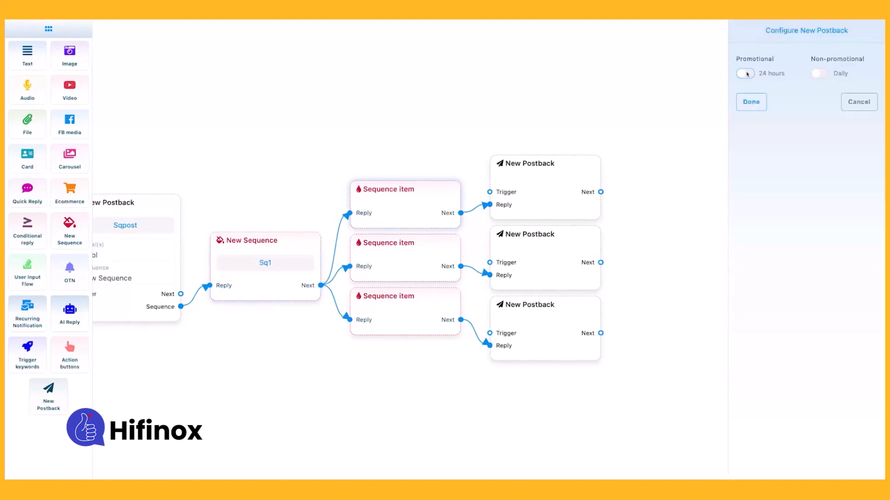
{"action": "left_click_drag", "start_coordinate": [741, 61], "coordinate": [861, 58]}
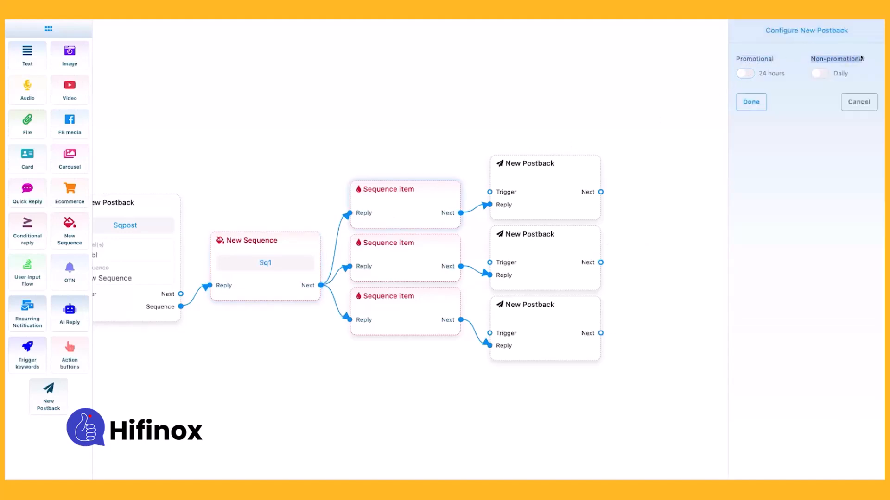
{"action": "left_click", "coordinate": [744, 73]}
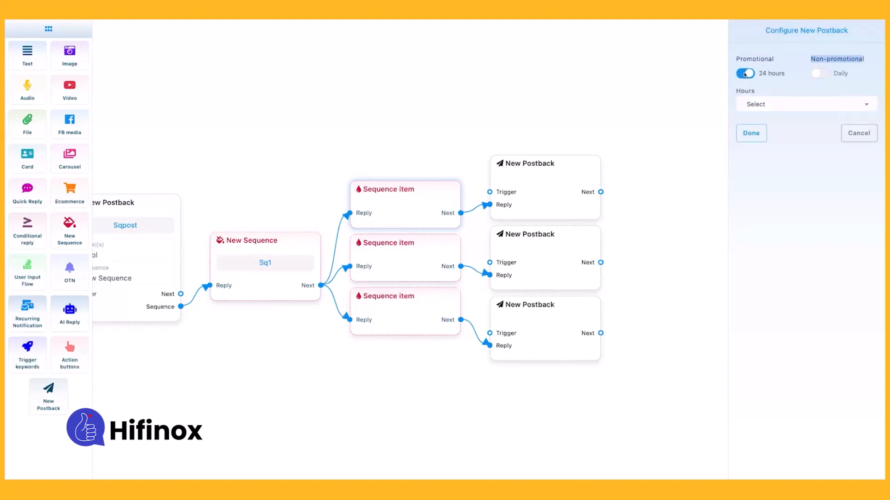
{"action": "left_click", "coordinate": [759, 102]}
{"action": "left_click", "coordinate": [759, 102]}
{"action": "left_click", "coordinate": [758, 102]}
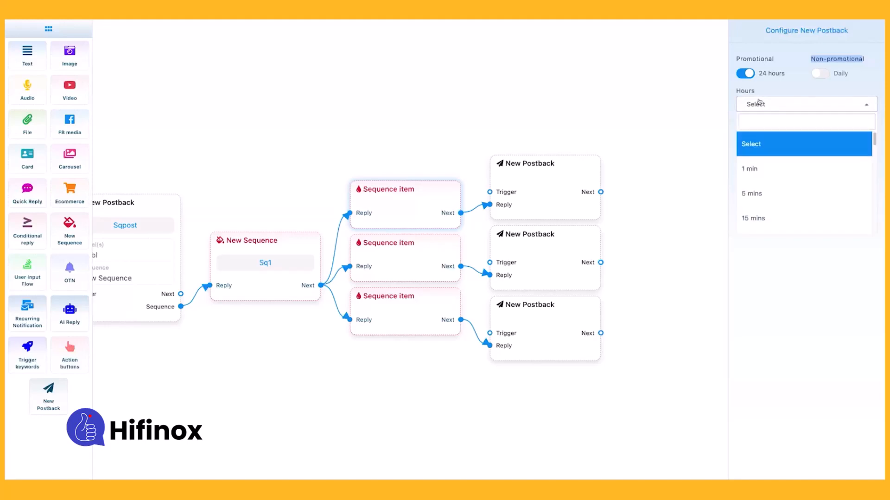
{"action": "scroll", "coordinate": [761, 186], "scroll_direction": "down", "scroll_amount": 10}
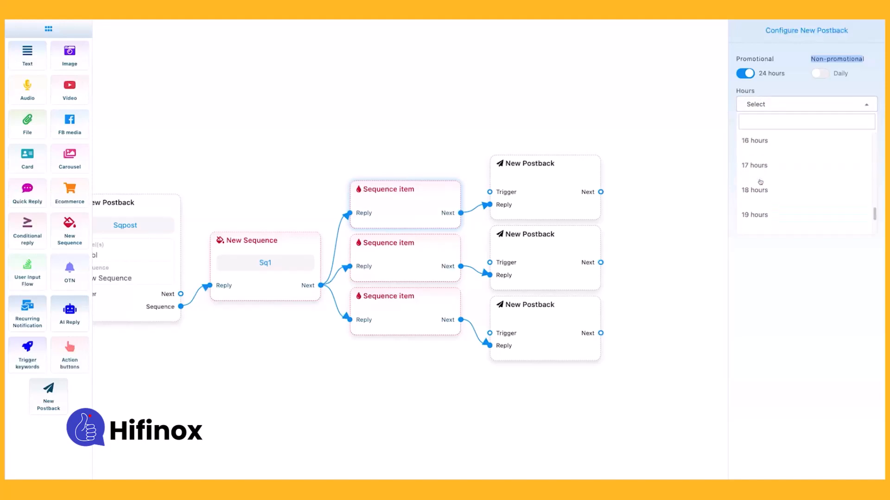
{"action": "scroll", "coordinate": [760, 180], "scroll_direction": "up", "scroll_amount": 10}
{"action": "left_click", "coordinate": [757, 170]}
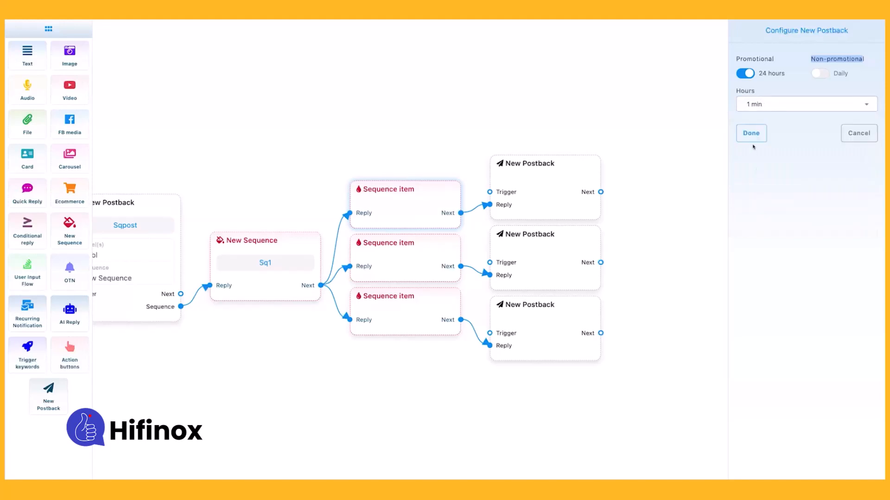
{"action": "left_click", "coordinate": [750, 133]}
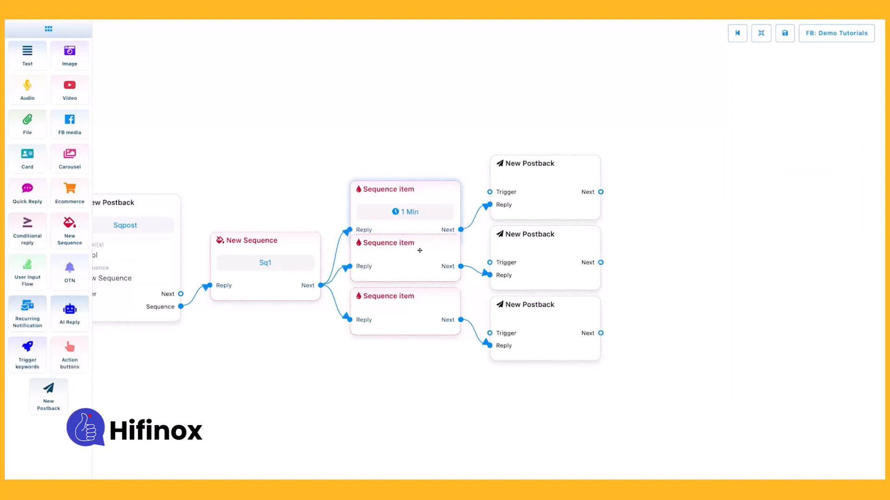
Step: Make the second sequence item a 24-hour promotional message with a delay of 1 hour
{"action": "left_click", "coordinate": [419, 250]}
{"action": "left_click", "coordinate": [743, 73]}
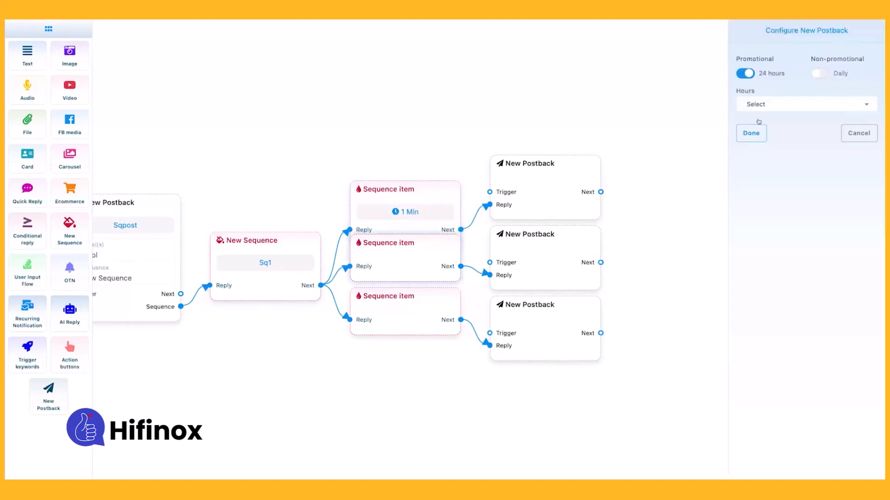
{"action": "left_click", "coordinate": [757, 105]}
{"action": "scroll", "coordinate": [760, 177], "scroll_direction": "down", "scroll_amount": 10}
{"action": "scroll", "coordinate": [760, 178], "scroll_direction": "up", "scroll_amount": 10}
{"action": "scroll", "coordinate": [759, 177], "scroll_direction": "down", "scroll_amount": 2}
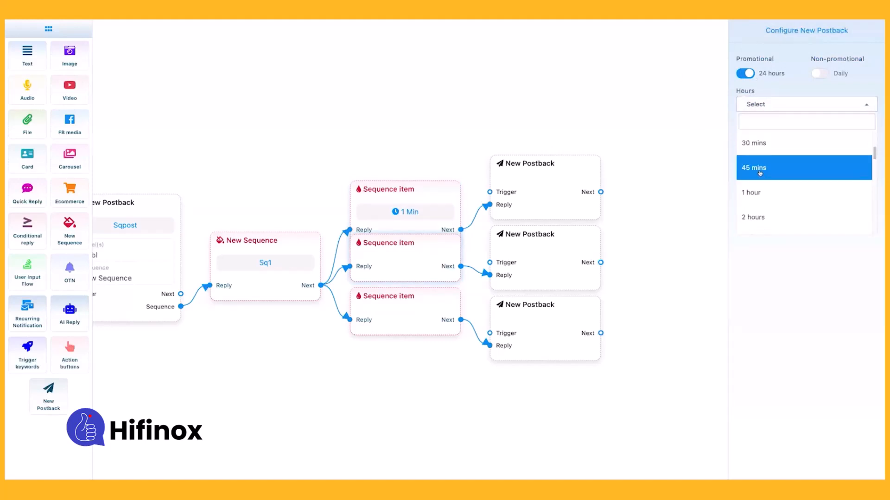
{"action": "scroll", "coordinate": [757, 172], "scroll_direction": "up", "scroll_amount": 1}
{"action": "left_click", "coordinate": [760, 216]}
{"action": "left_click", "coordinate": [751, 102]}
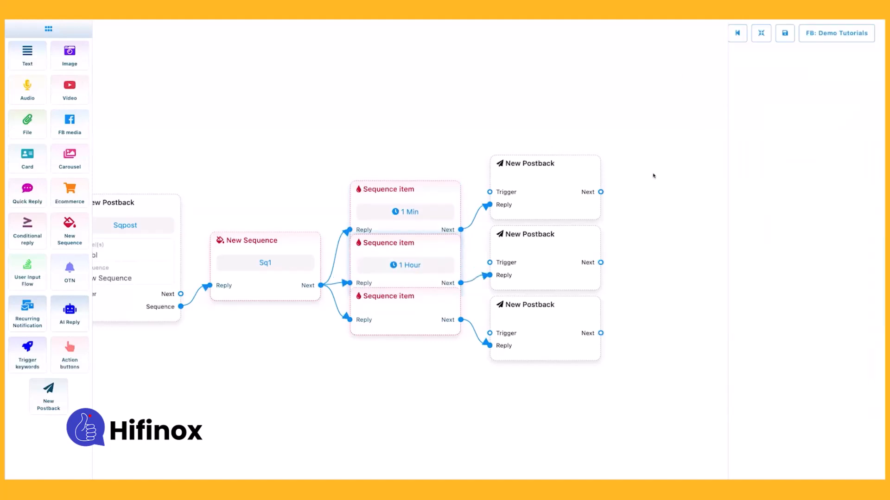
Step: Make the third sequence item a 24-hour promotional message with a delay of 23 hours, and rearrange the blocks
{"action": "left_click", "coordinate": [745, 73]}
{"action": "left_click", "coordinate": [760, 105]}
{"action": "left_click", "coordinate": [760, 221]}
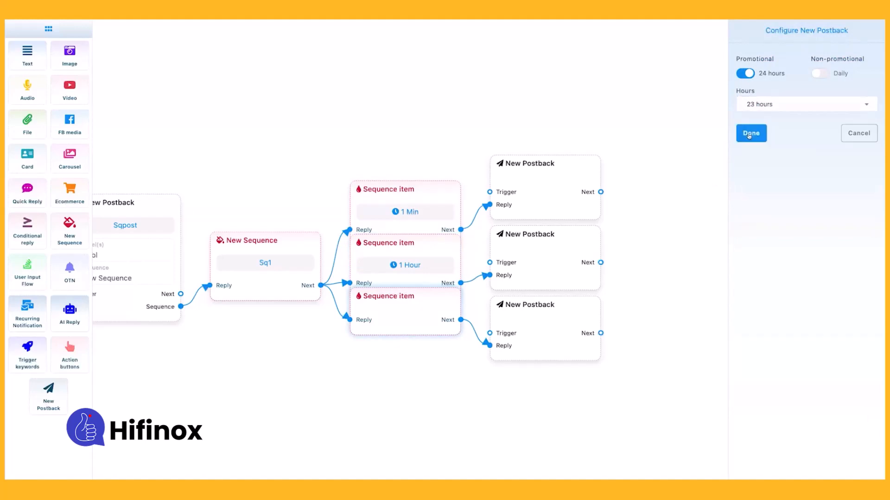
{"action": "left_click", "coordinate": [749, 134]}
{"action": "left_click", "coordinate": [760, 34]}
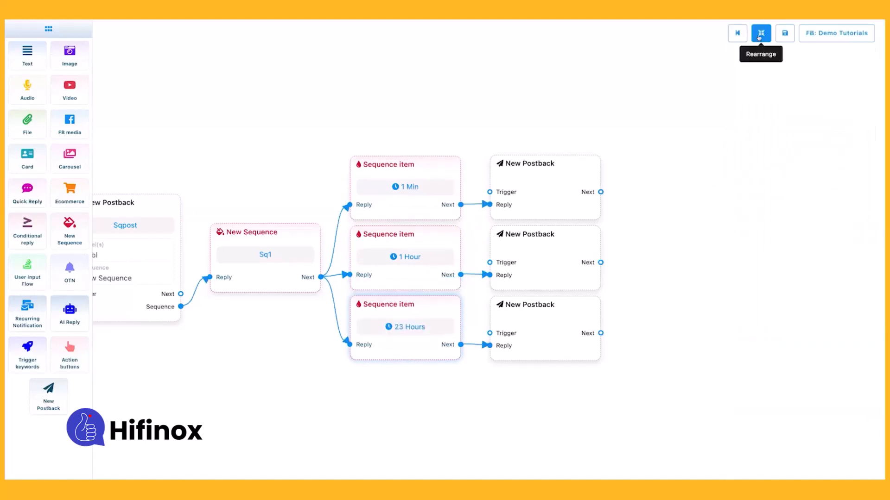
Step: Change the first sequence item's delay to 5 mins and the second item's delay to 30 mins
{"action": "left_click_drag", "start_coordinate": [431, 276], "coordinate": [326, 325]}
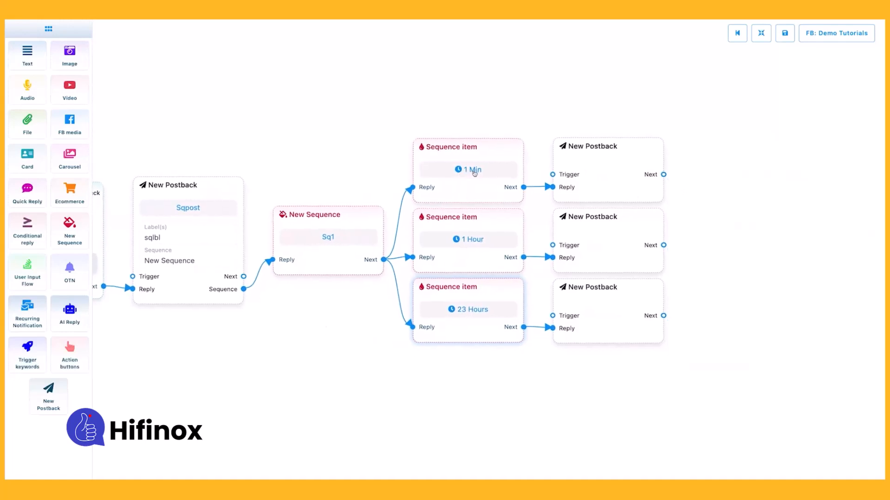
{"action": "left_click", "coordinate": [475, 173]}
{"action": "left_click", "coordinate": [787, 104]}
{"action": "left_click", "coordinate": [760, 194]}
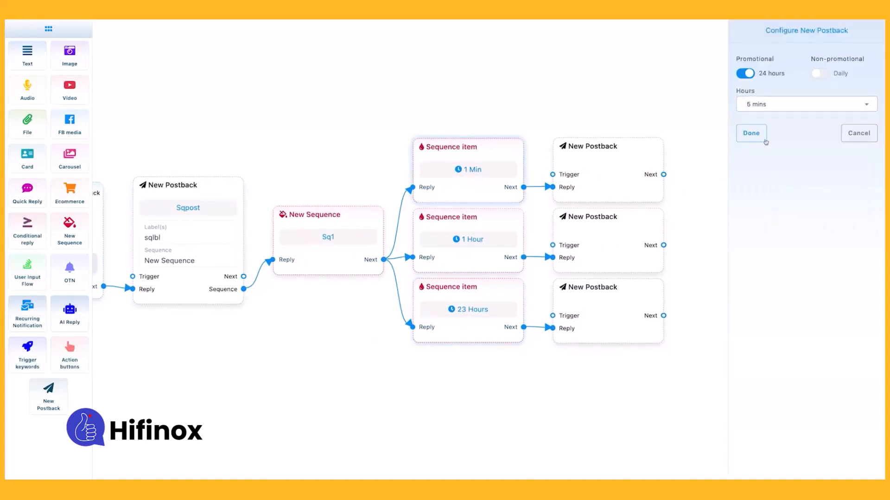
{"action": "left_click", "coordinate": [764, 159]}
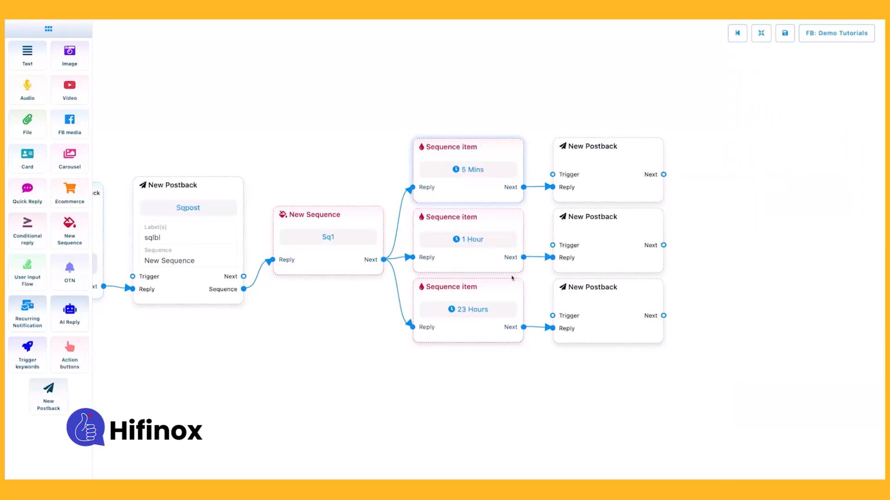
{"action": "left_click", "coordinate": [483, 247]}
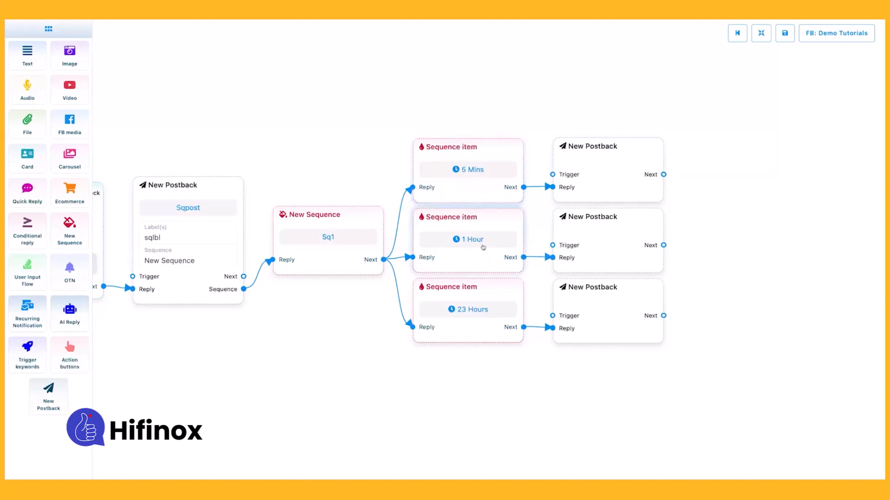
{"action": "left_click", "coordinate": [765, 143]}
Step: Title the three sequence postbacks 1, 2 and 3 in order, and rearrange the blocks
{"action": "left_click", "coordinate": [604, 169]}
{"action": "left_click", "coordinate": [754, 79]}
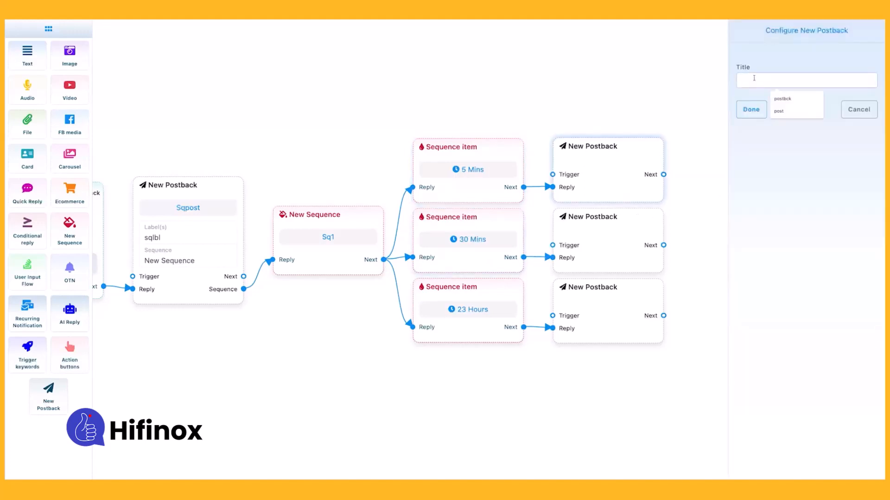
{"action": "type", "text": "1"}
{"action": "left_click", "coordinate": [751, 110]}
{"action": "left_click", "coordinate": [624, 221]}
{"action": "type", "text": "2"}
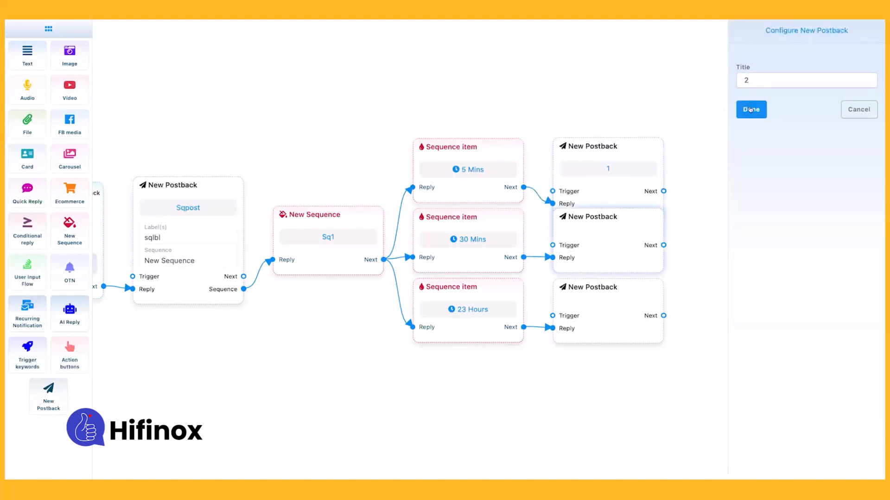
{"action": "left_click", "coordinate": [752, 111]}
{"action": "left_click", "coordinate": [618, 294]}
{"action": "type", "text": "3"}
{"action": "left_click", "coordinate": [752, 111]}
{"action": "left_click", "coordinate": [761, 33]}
Step: Add a text block and an image block, chain them after postback 1's Next output, and rearrange the blocks
{"action": "left_click_drag", "start_coordinate": [732, 168], "coordinate": [492, 203]}
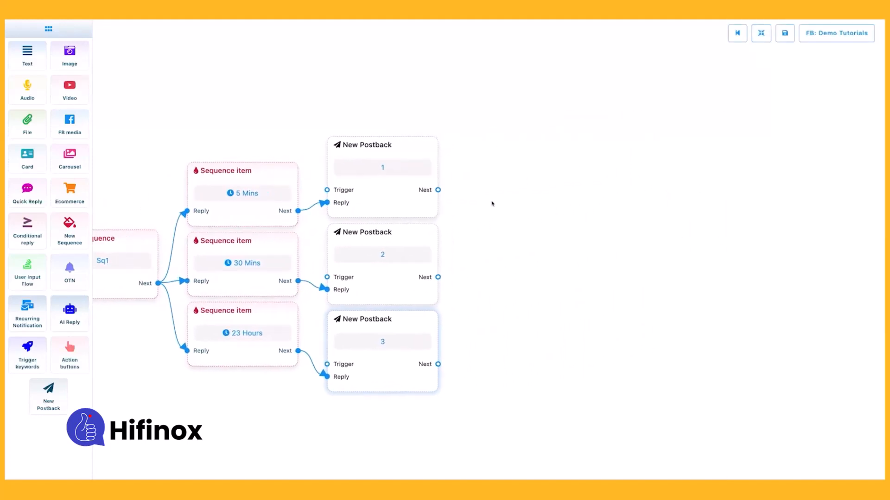
{"action": "left_click_drag", "start_coordinate": [27, 55], "coordinate": [512, 167]}
{"action": "left_click_drag", "start_coordinate": [69, 55], "coordinate": [739, 188]}
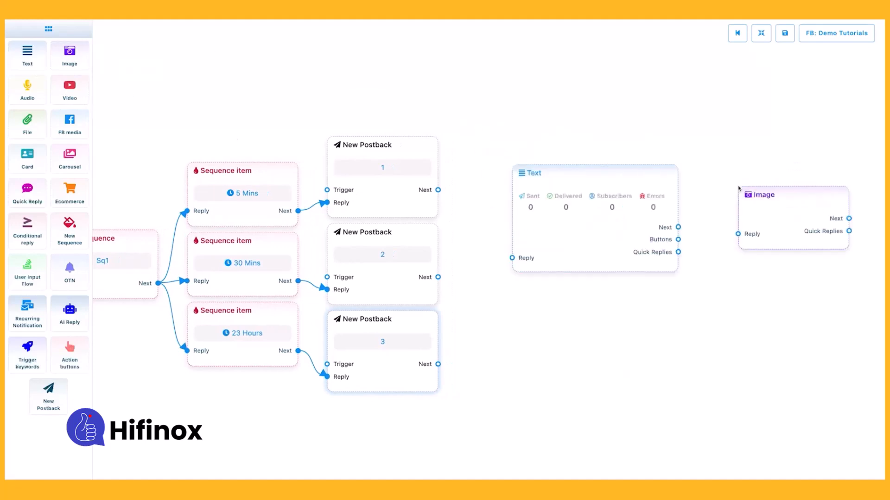
{"action": "left_click_drag", "start_coordinate": [438, 190], "coordinate": [512, 258]}
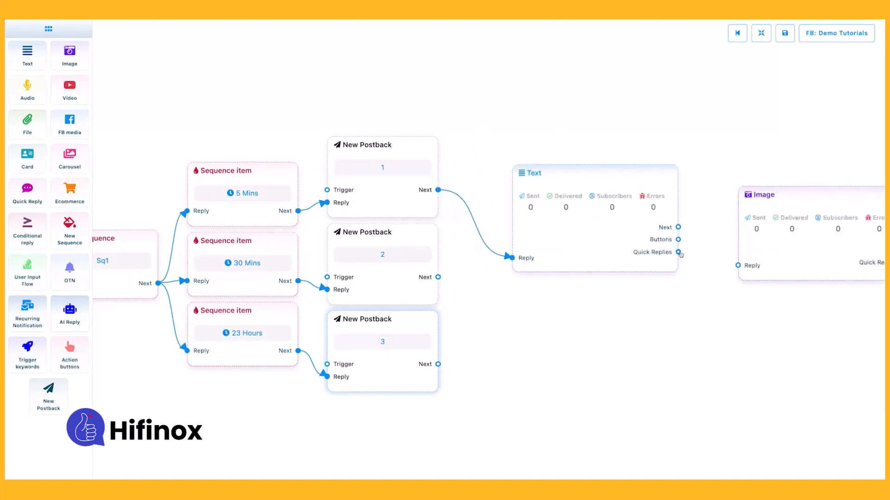
{"action": "left_click_drag", "start_coordinate": [678, 228], "coordinate": [737, 265]}
{"action": "left_click", "coordinate": [761, 33]}
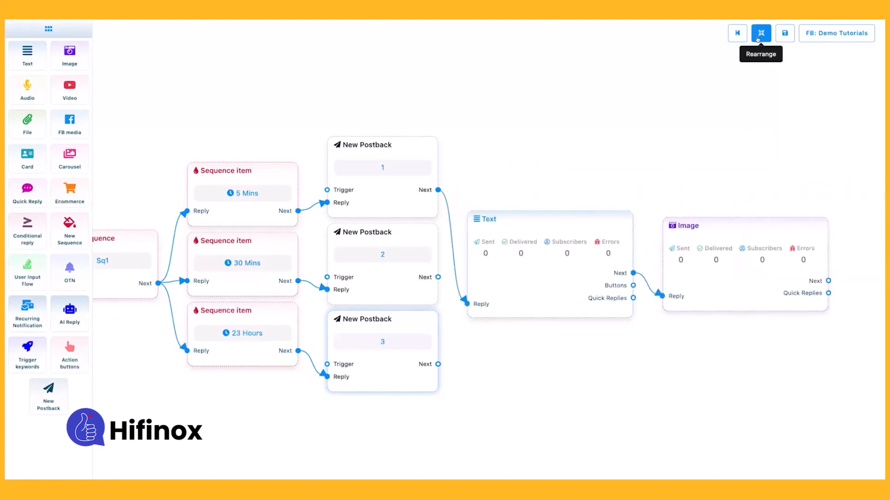
Step: Set postback 1's text message to "hi" and upload the kitten picture to its image block
{"action": "double_click", "coordinate": [620, 203]}
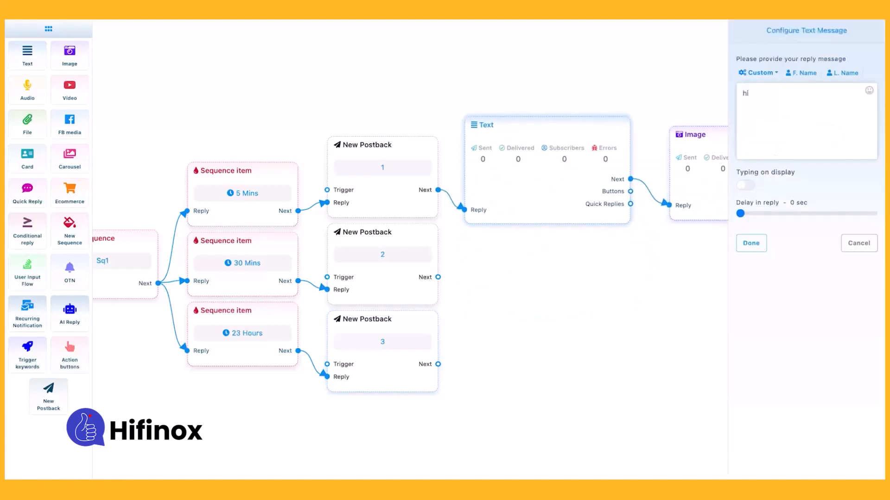
{"action": "left_click", "coordinate": [751, 244]}
{"action": "double_click", "coordinate": [800, 215]}
{"action": "left_click", "coordinate": [785, 145]}
{"action": "double_click", "coordinate": [454, 221]}
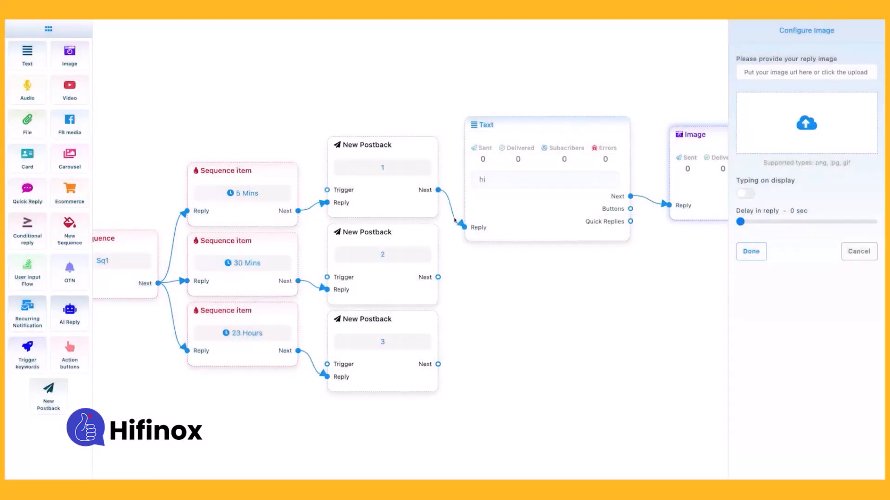
{"action": "left_click", "coordinate": [751, 252]}
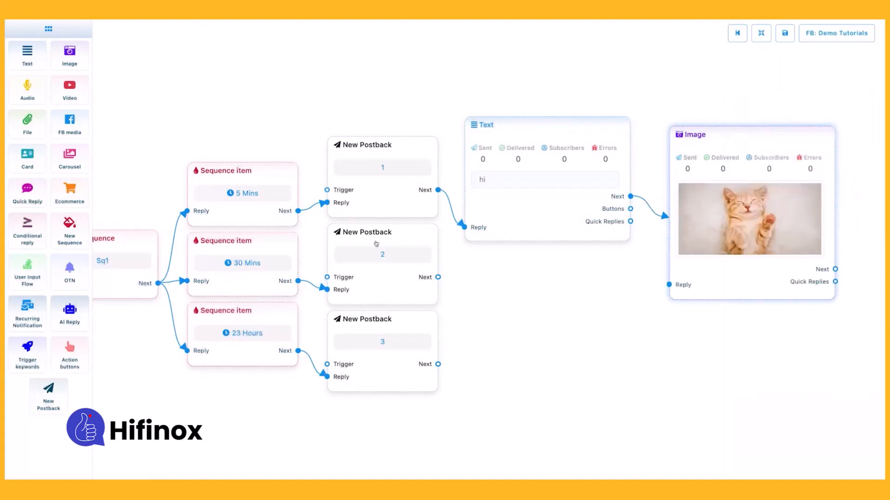
Step: Add a text block linked to postback 2's Next output, and place a second image block beyond it
{"action": "left_click_drag", "start_coordinate": [27, 53], "coordinate": [532, 268]}
{"action": "left_click_drag", "start_coordinate": [437, 277], "coordinate": [536, 366]}
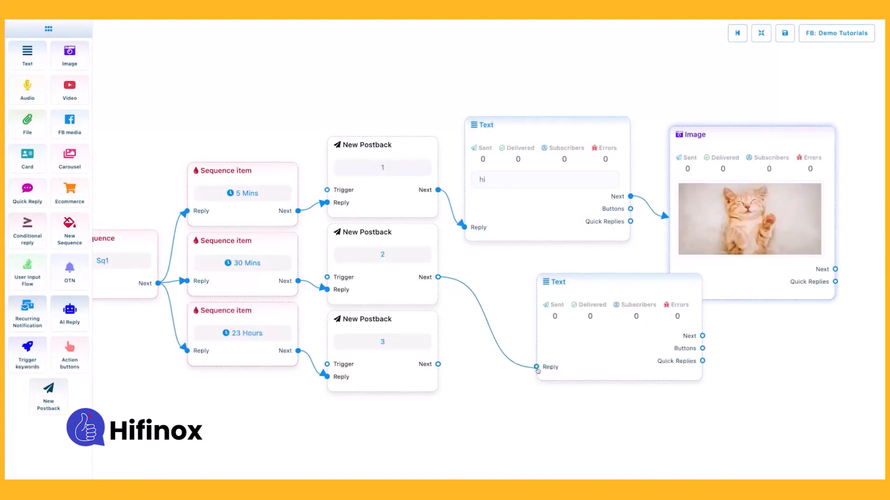
{"action": "left_click_drag", "start_coordinate": [70, 53], "coordinate": [764, 359]}
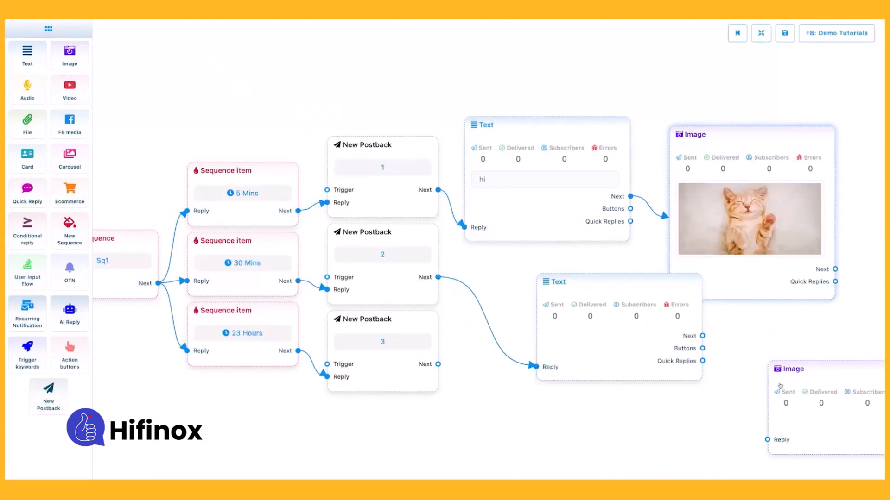
Step: Upload the kitten picture to the second image block
{"action": "left_click", "coordinate": [755, 138]}
{"action": "left_click", "coordinate": [359, 225]}
{"action": "left_click", "coordinate": [632, 315]}
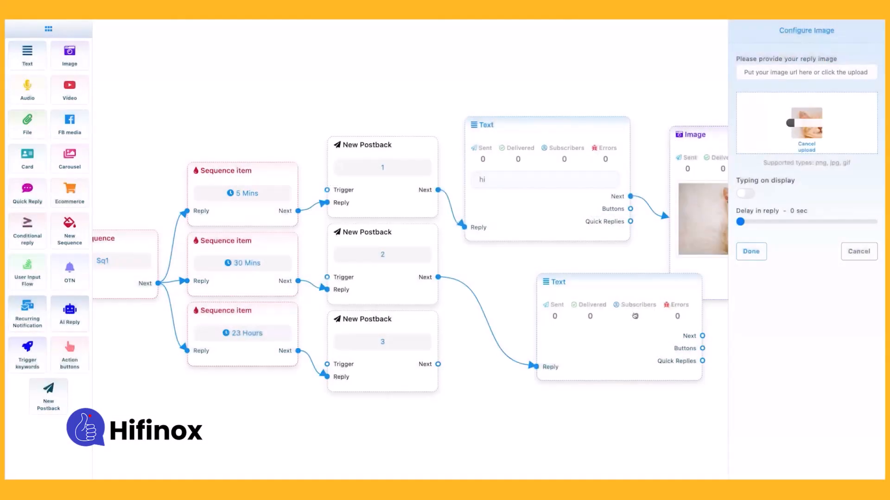
{"action": "left_click", "coordinate": [751, 252]}
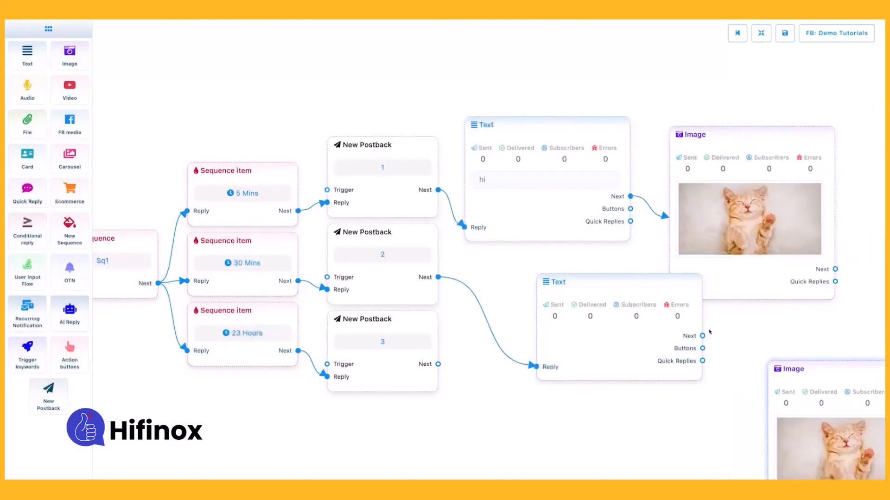
Step: Connect the second text block's Next output to the second image block's Reply input, and rearrange the blocks
{"action": "left_click_drag", "start_coordinate": [702, 336], "coordinate": [724, 366]}
{"action": "scroll", "coordinate": [726, 331], "scroll_direction": "down", "scroll_amount": 2}
{"action": "left_click", "coordinate": [726, 332]}
{"action": "left_click_drag", "start_coordinate": [726, 399], "coordinate": [615, 338]}
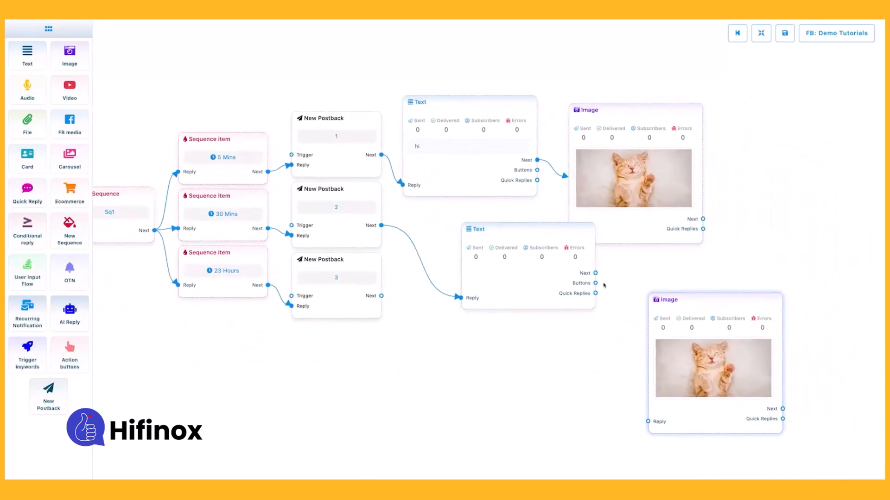
{"action": "left_click_drag", "start_coordinate": [596, 273], "coordinate": [648, 422]}
{"action": "left_click", "coordinate": [761, 33]}
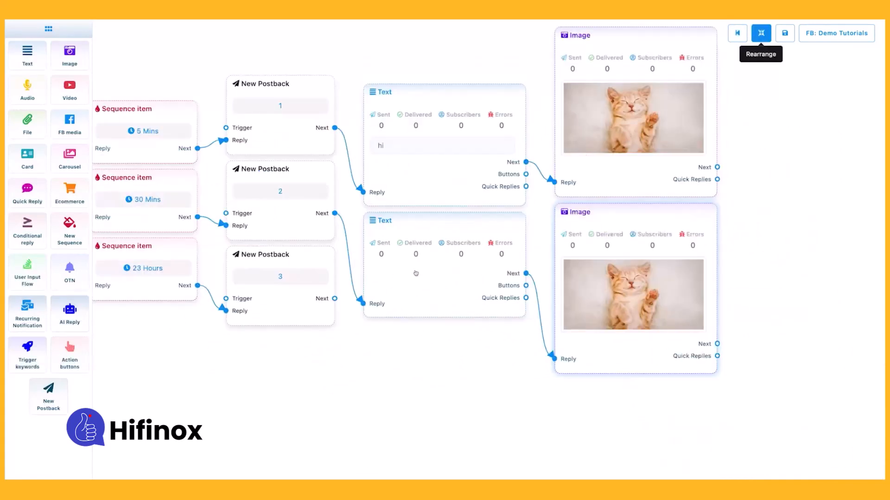
Step: Add a text block after postback 3 and connect its Next output to a new image block
{"action": "left_click_drag", "start_coordinate": [334, 299], "coordinate": [359, 345]}
{"action": "left_click", "coordinate": [399, 371]}
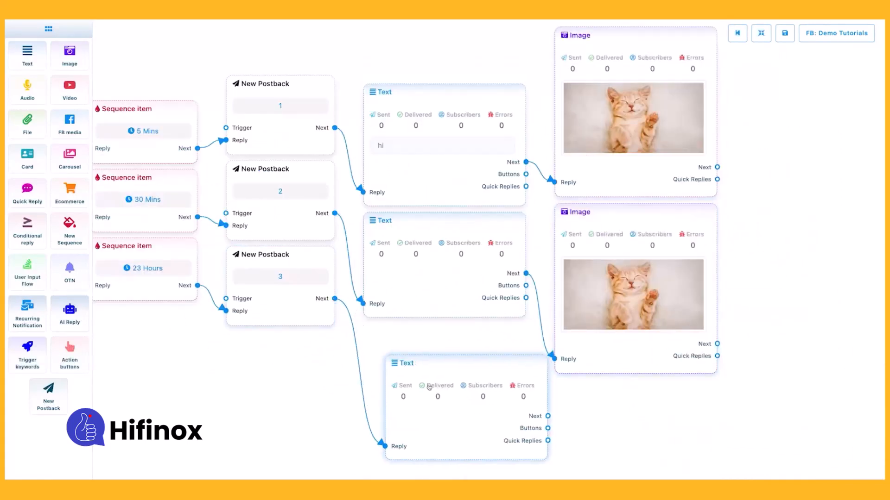
{"action": "left_click_drag", "start_coordinate": [428, 386], "coordinate": [397, 375]}
{"action": "left_click_drag", "start_coordinate": [70, 55], "coordinate": [598, 408]}
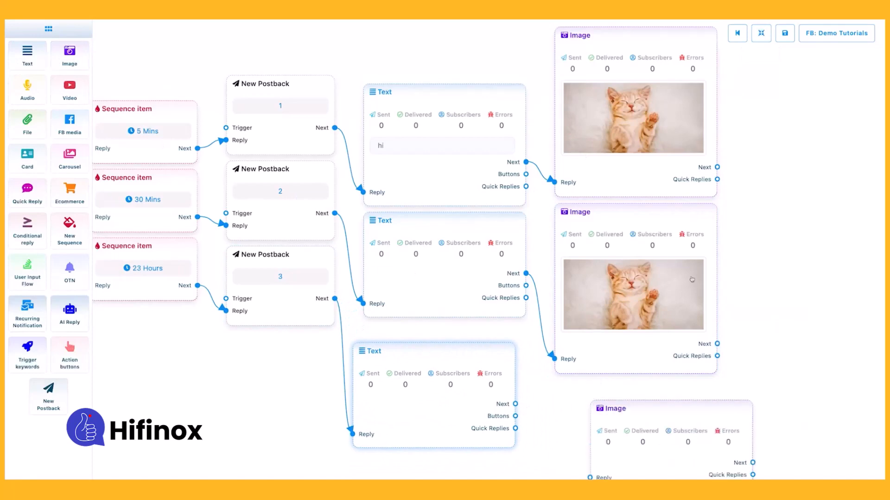
{"action": "scroll", "coordinate": [691, 279], "scroll_direction": "down", "scroll_amount": 2}
{"action": "left_click_drag", "start_coordinate": [695, 361], "coordinate": [671, 242]}
{"action": "scroll", "coordinate": [671, 238], "scroll_direction": "up", "scroll_amount": 1}
{"action": "left_click_drag", "start_coordinate": [637, 278], "coordinate": [612, 263]}
{"action": "left_click_drag", "start_coordinate": [506, 268], "coordinate": [547, 319]}
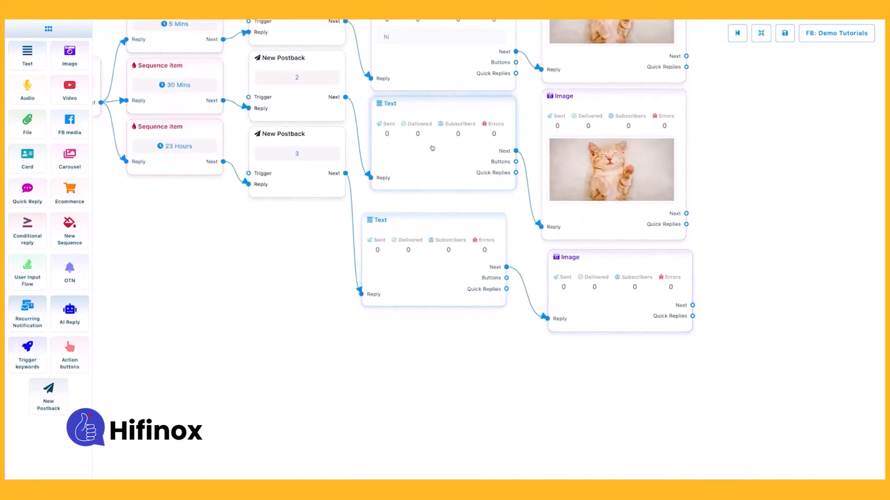
Step: Set the reply messages of the text blocks under postbacks 2 and 3 to "hi"
{"action": "double_click", "coordinate": [431, 148]}
{"action": "type", "text": "hi"}
{"action": "left_click", "coordinate": [751, 242]}
{"action": "double_click", "coordinate": [433, 259]}
{"action": "type", "text": "h"}
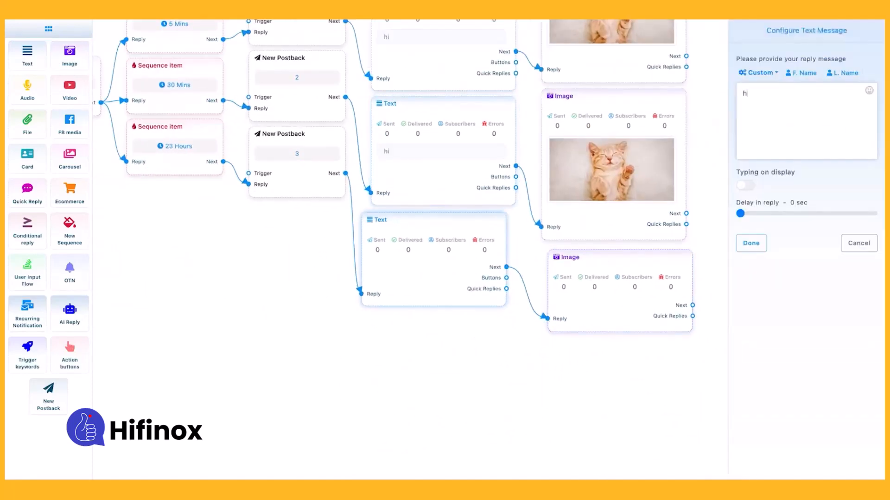
{"action": "type", "text": "i"}
{"action": "left_click", "coordinate": [751, 242]}
Step: Upload the kitten picture to the third image block and rearrange the blocks
{"action": "double_click", "coordinate": [592, 282]}
{"action": "left_click", "coordinate": [791, 132]}
{"action": "double_click", "coordinate": [365, 225]}
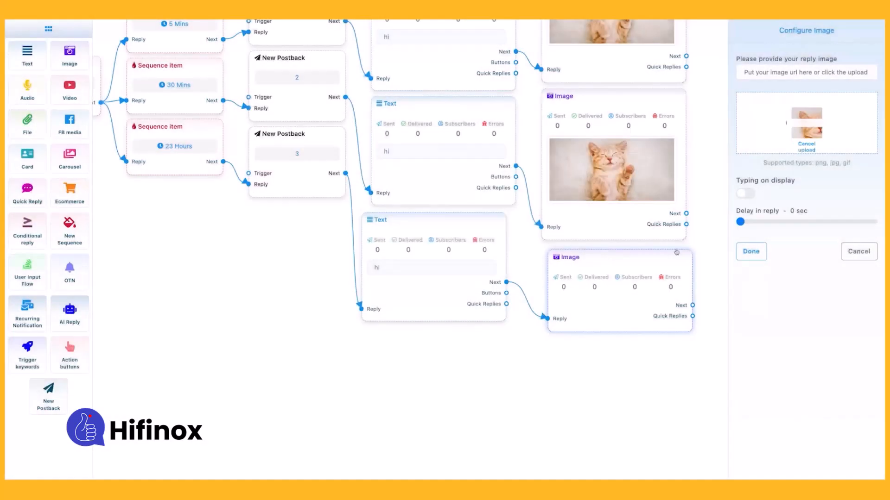
{"action": "left_click", "coordinate": [751, 251]}
{"action": "scroll", "coordinate": [726, 194], "scroll_direction": "down", "scroll_amount": 2}
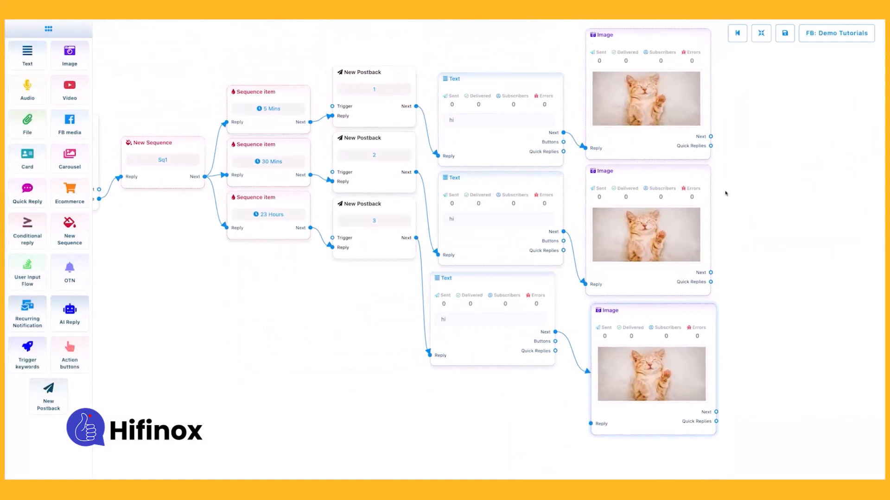
{"action": "left_click", "coordinate": [761, 33]}
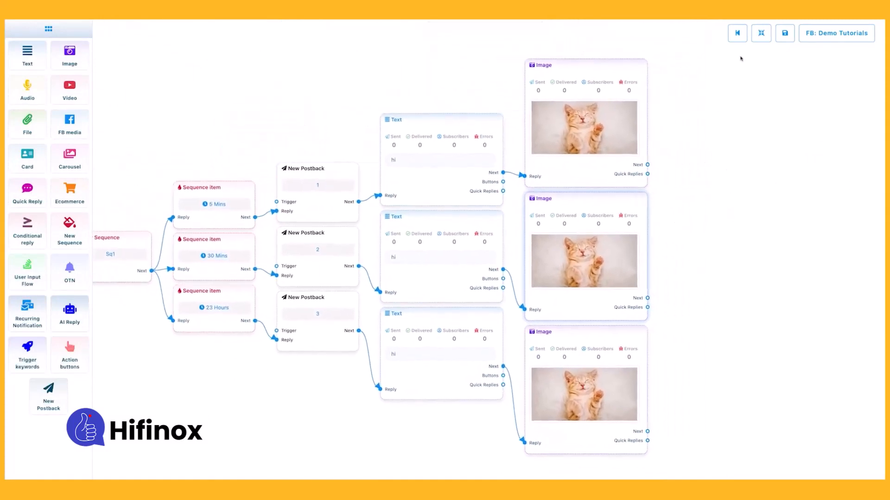
Step: Try to save the bot flow
{"action": "left_click_drag", "start_coordinate": [727, 136], "coordinate": [695, 140]}
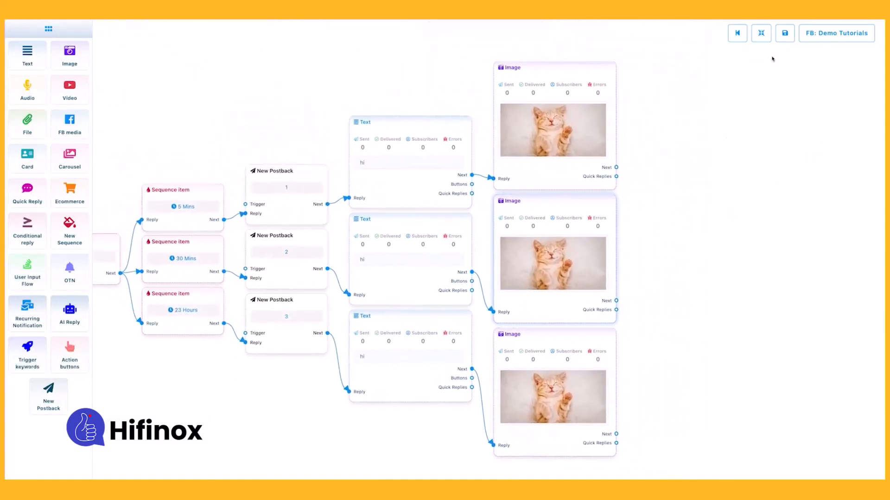
{"action": "left_click", "coordinate": [784, 33]}
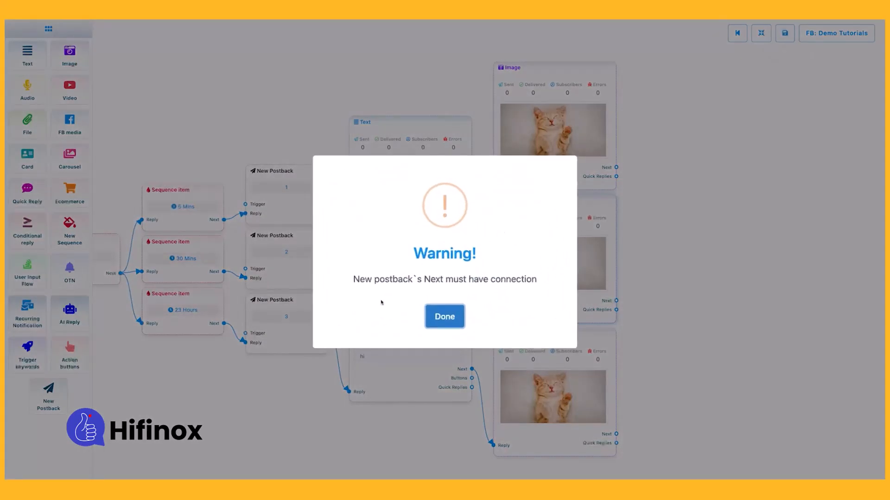
{"action": "left_click", "coordinate": [438, 317]}
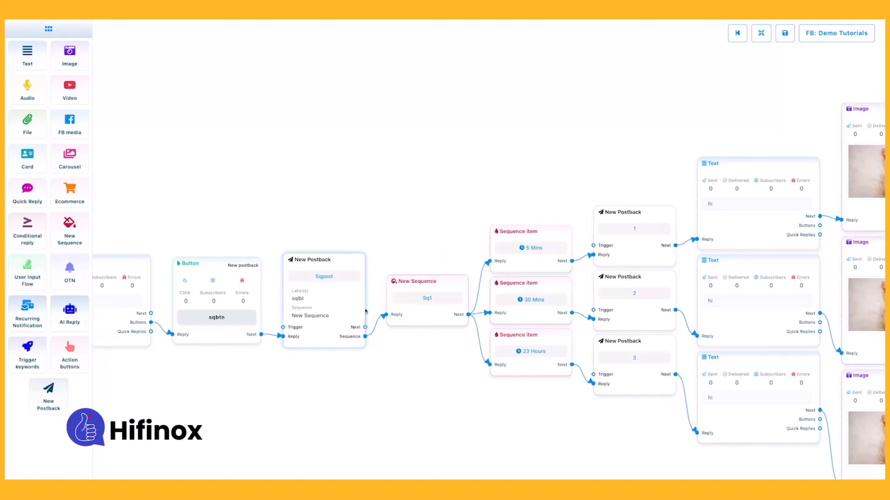
Step: Add a text block reading "sq started" to the Sqpost postback's Next output, and rearrange the blocks
{"action": "left_click", "coordinate": [411, 189]}
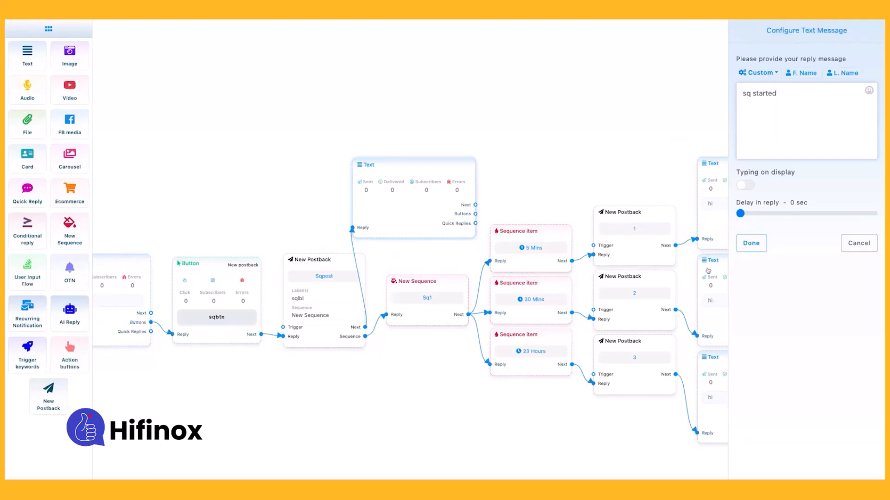
{"action": "left_click", "coordinate": [750, 243]}
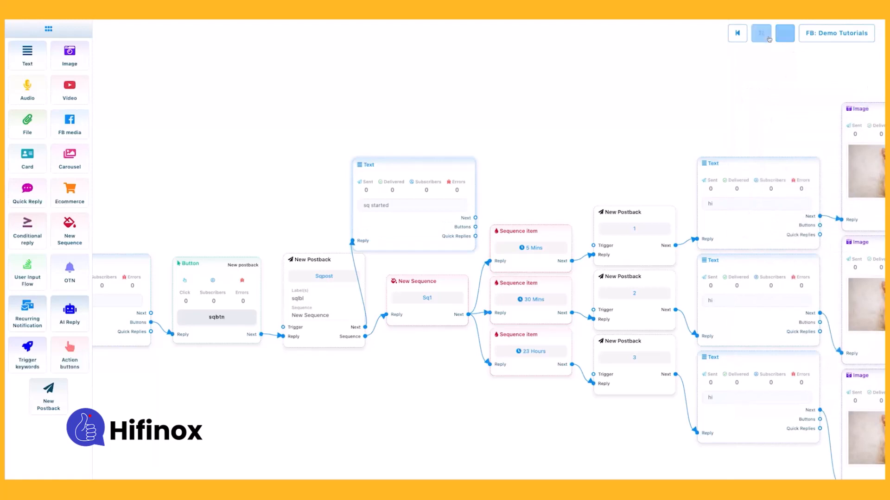
{"action": "left_click_drag", "start_coordinate": [676, 109], "coordinate": [430, 81]}
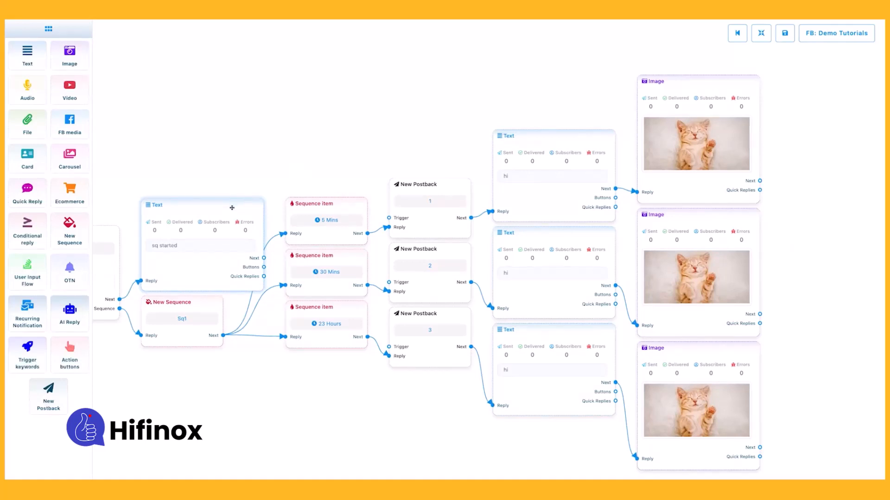
Step: Attach a button named "developers" of type New postback to the "sq started" text block
{"action": "left_click_drag", "start_coordinate": [232, 208], "coordinate": [226, 198]}
{"action": "left_click_drag", "start_coordinate": [258, 256], "coordinate": [268, 136]}
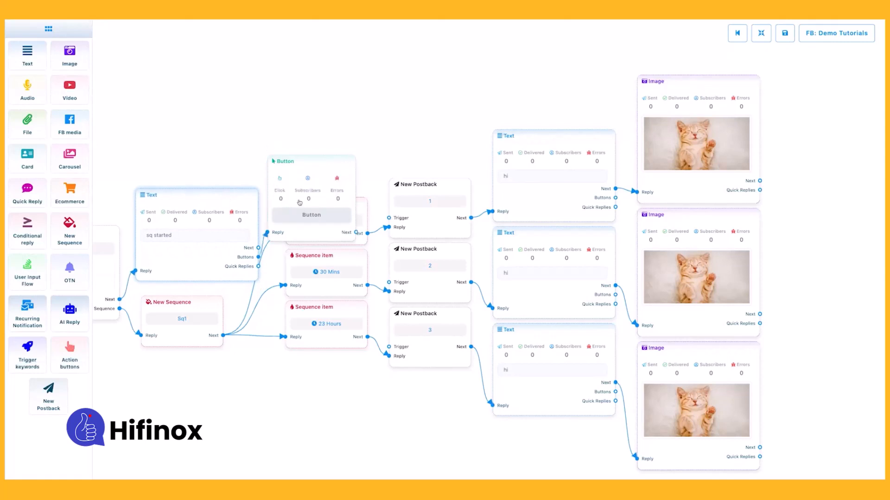
{"action": "left_click_drag", "start_coordinate": [298, 203], "coordinate": [302, 136]}
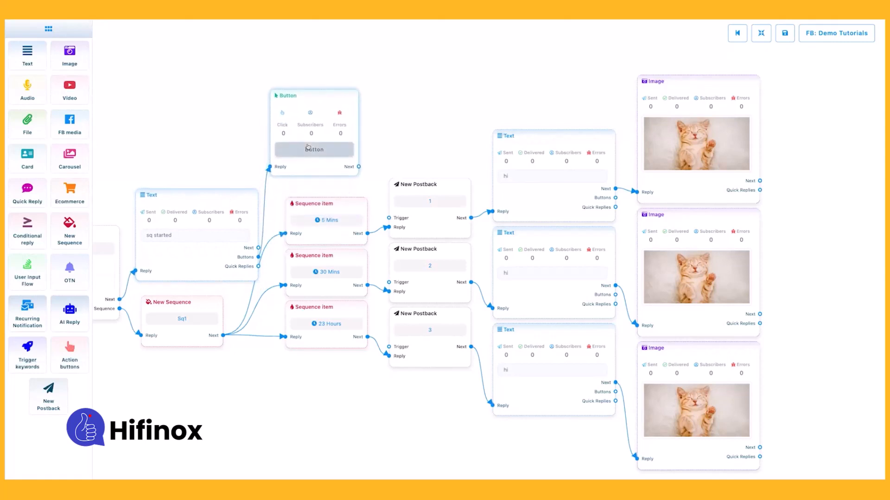
{"action": "left_click", "coordinate": [308, 147]}
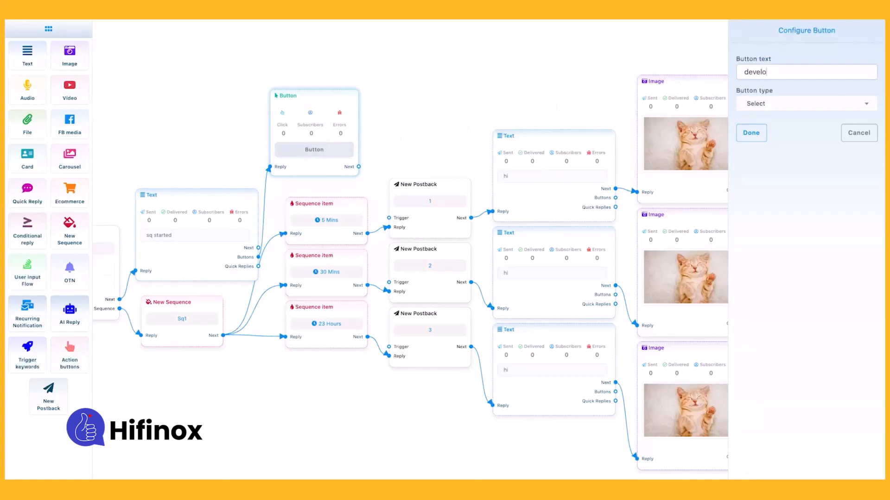
{"action": "double_click", "coordinate": [763, 72]}
{"action": "left_click", "coordinate": [788, 103]}
{"action": "left_click", "coordinate": [753, 170]}
{"action": "left_click", "coordinate": [751, 133]}
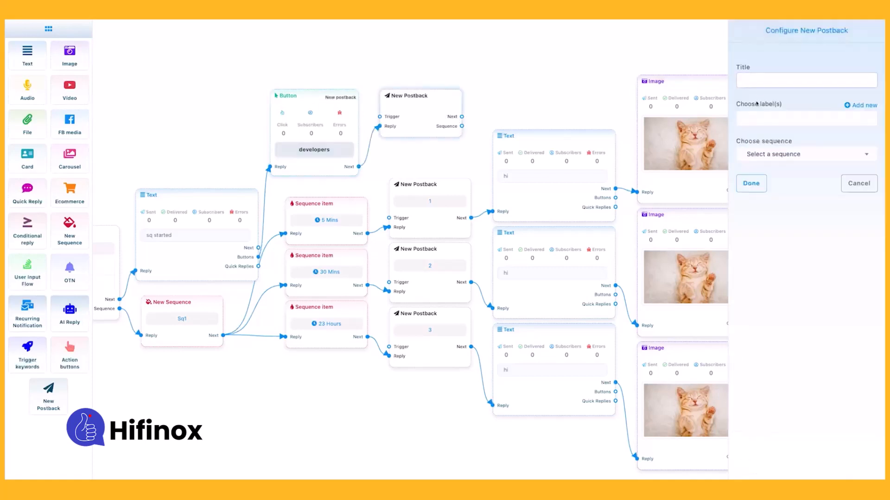
Step: Title the developers button's postback "sqpost2", assign it a New Sequence, and rearrange the blocks
{"action": "left_click", "coordinate": [758, 82]}
{"action": "type", "text": "sqpost2"}
{"action": "left_click", "coordinate": [806, 154]}
{"action": "left_click", "coordinate": [769, 218]}
{"action": "left_click", "coordinate": [751, 183]}
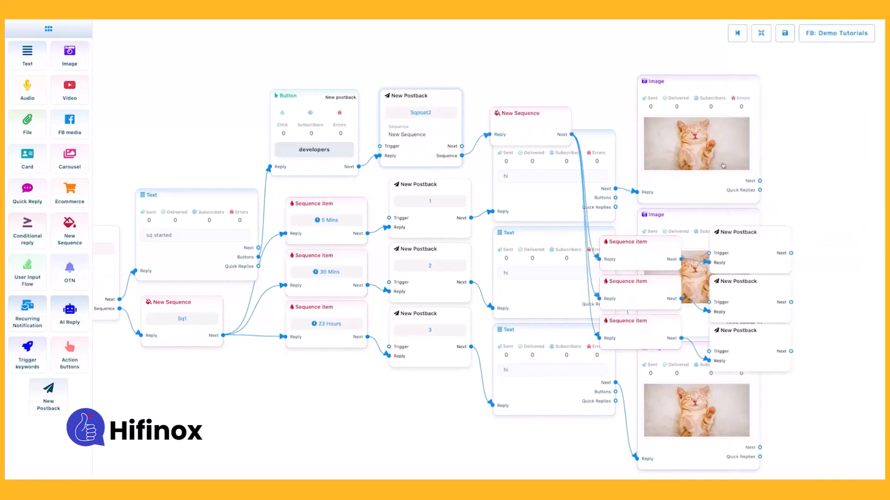
{"action": "left_click", "coordinate": [761, 33]}
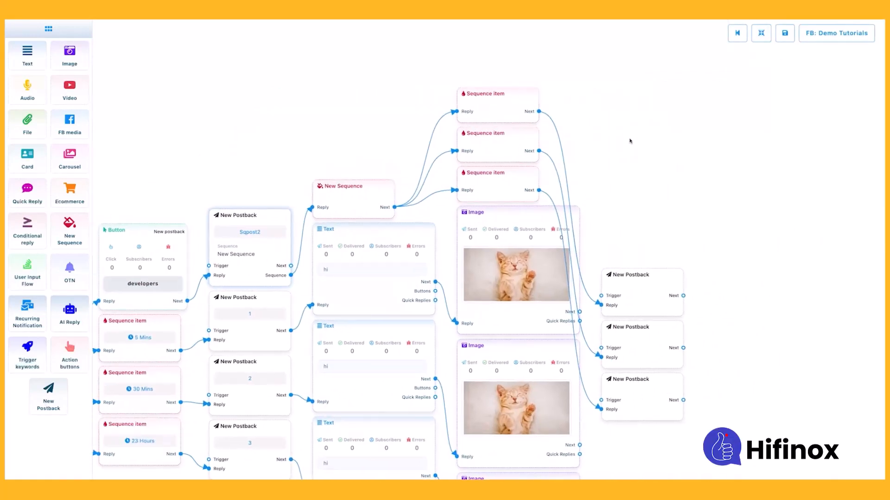
{"action": "double_click", "coordinate": [349, 209]}
{"action": "left_click", "coordinate": [667, 217]}
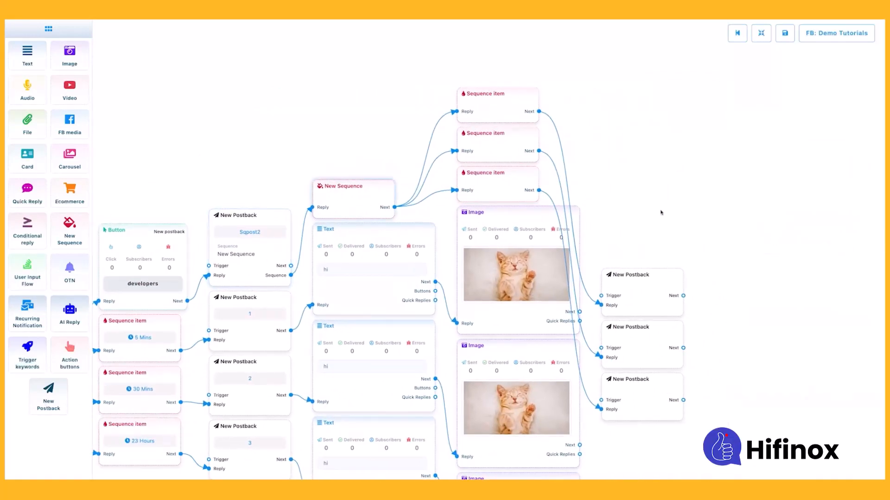
Step: Name the New Sequence block linked to the Sqpost2 postback "sq2"
{"action": "left_click_drag", "start_coordinate": [605, 175], "coordinate": [554, 179]}
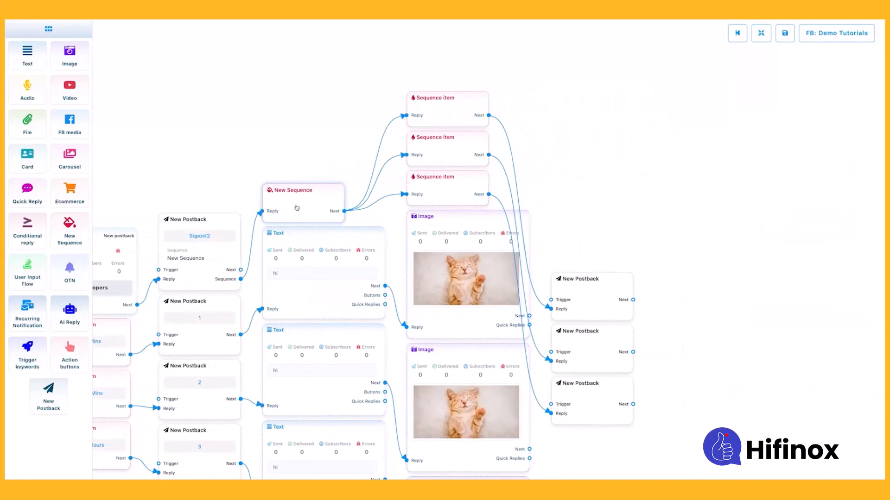
{"action": "double_click", "coordinate": [210, 232]}
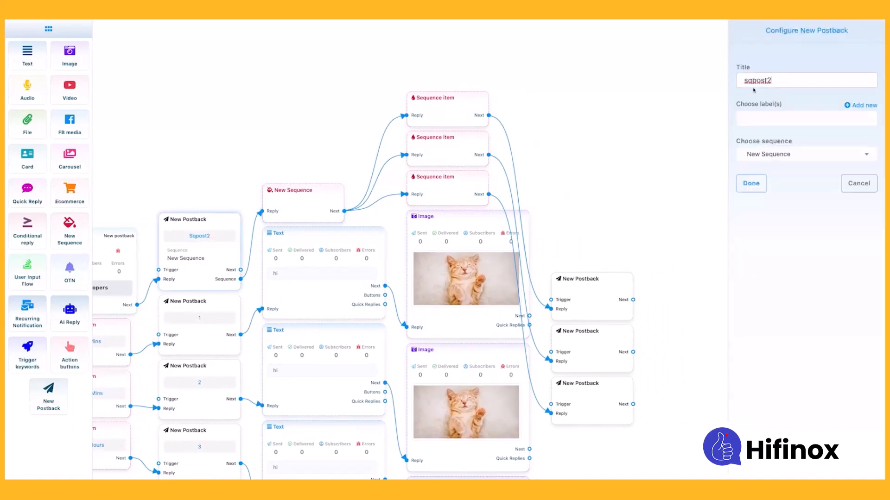
{"action": "left_click", "coordinate": [751, 181]}
{"action": "double_click", "coordinate": [310, 204]}
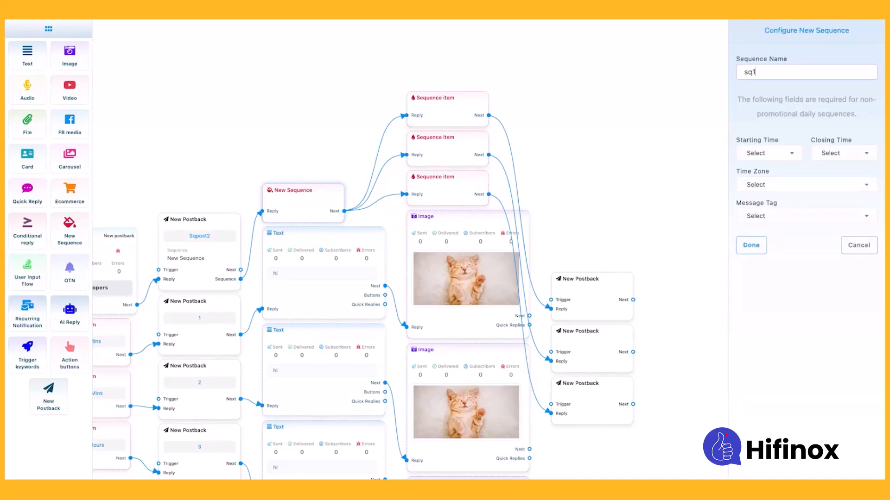
{"action": "left_click", "coordinate": [755, 245]}
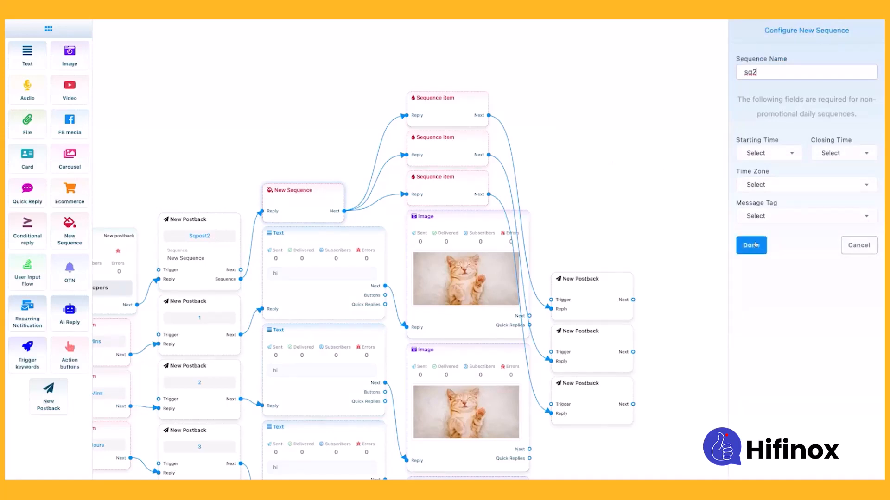
{"action": "key", "text": "super+a"}
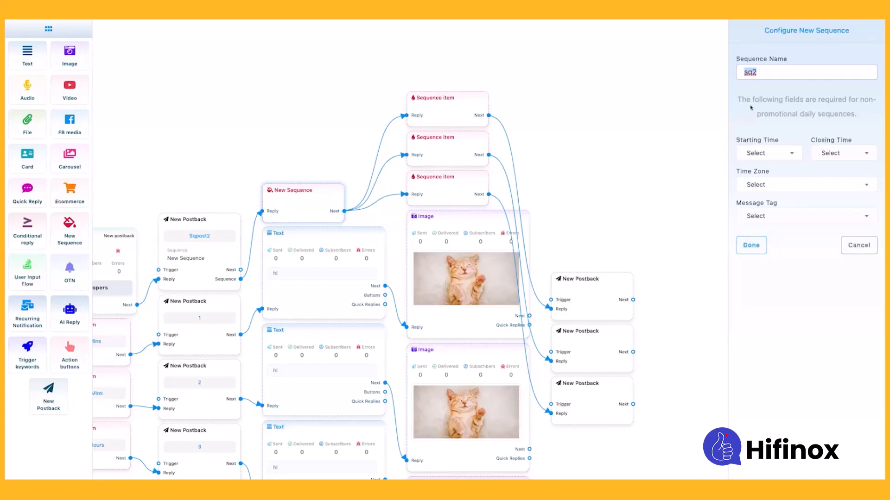
{"action": "left_click", "coordinate": [744, 132]}
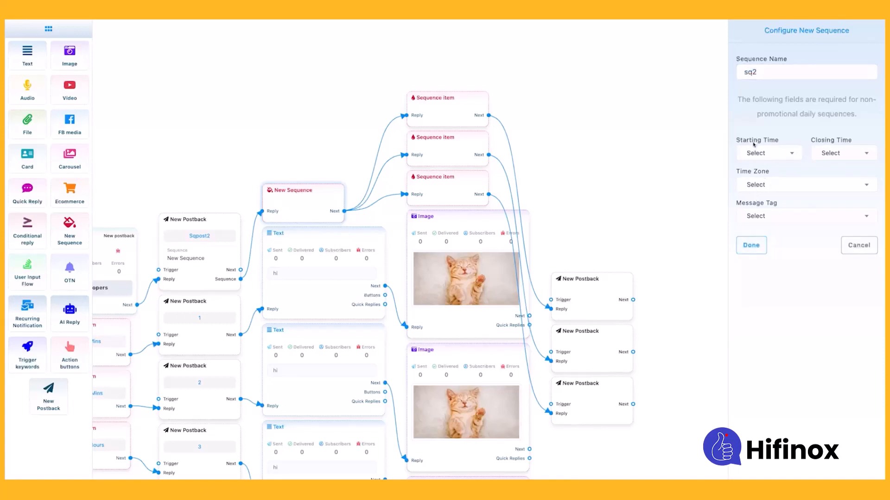
Step: Set the sq2 sequence's starting time to 09:00 and closing time to 11:00
{"action": "left_click", "coordinate": [785, 157]}
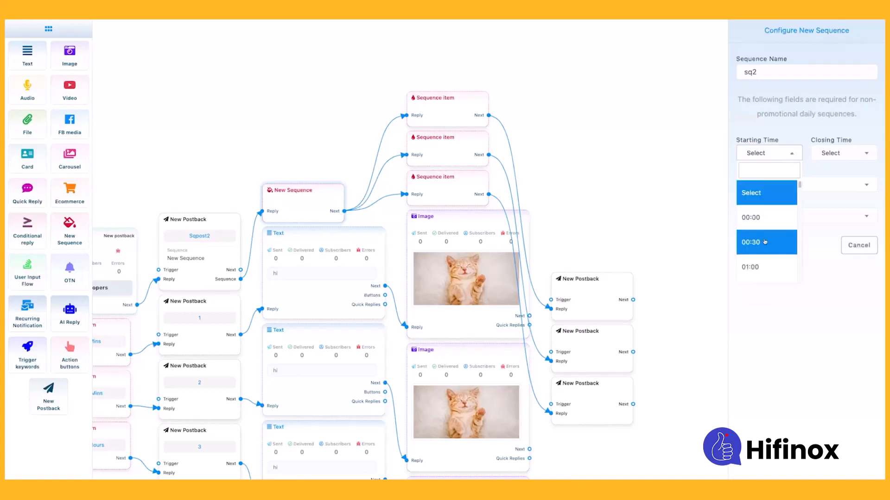
{"action": "scroll", "coordinate": [765, 224], "scroll_direction": "down", "scroll_amount": 3}
{"action": "scroll", "coordinate": [765, 225], "scroll_direction": "down", "scroll_amount": 6}
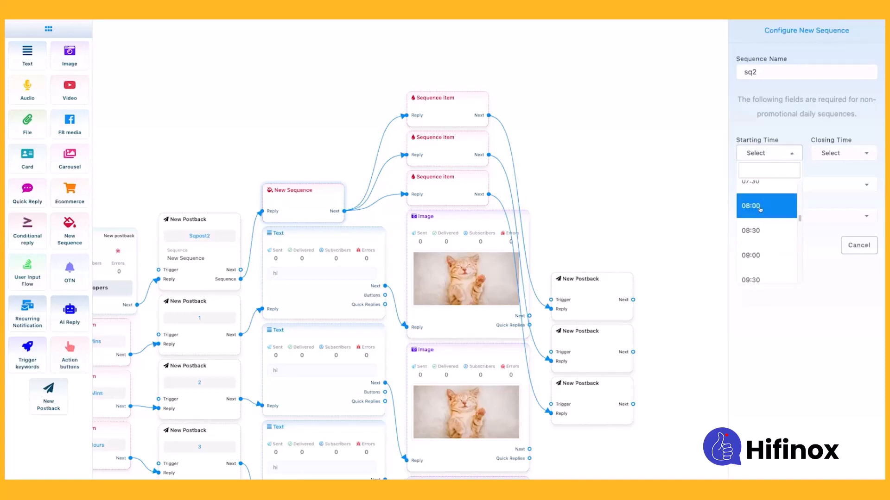
{"action": "left_click", "coordinate": [758, 188]}
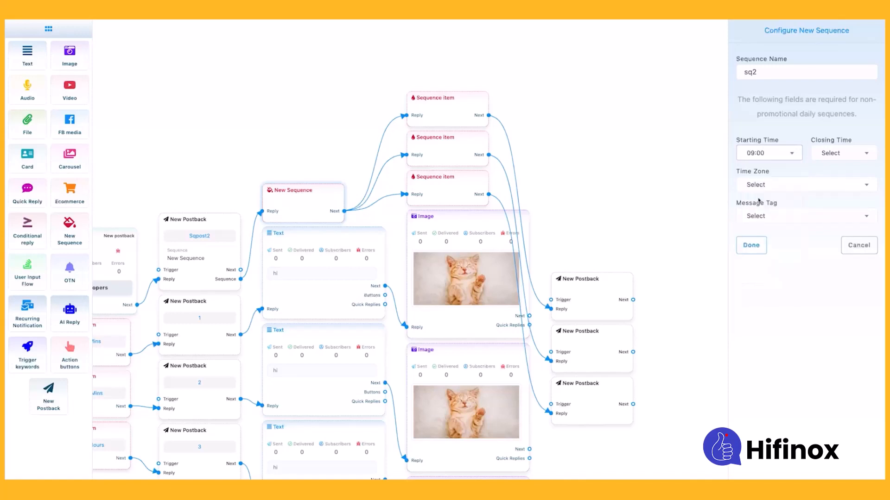
{"action": "left_click", "coordinate": [843, 153]}
{"action": "scroll", "coordinate": [833, 232], "scroll_direction": "down", "scroll_amount": 10}
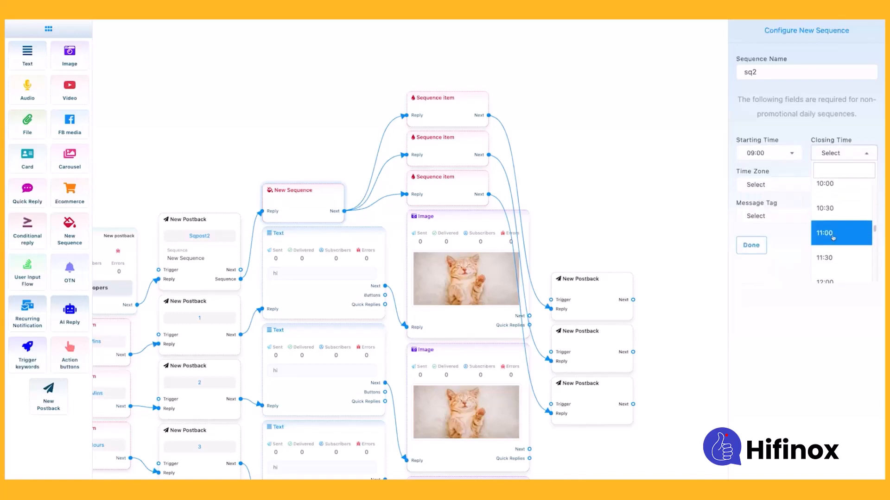
{"action": "scroll", "coordinate": [833, 231], "scroll_direction": "down", "scroll_amount": 6}
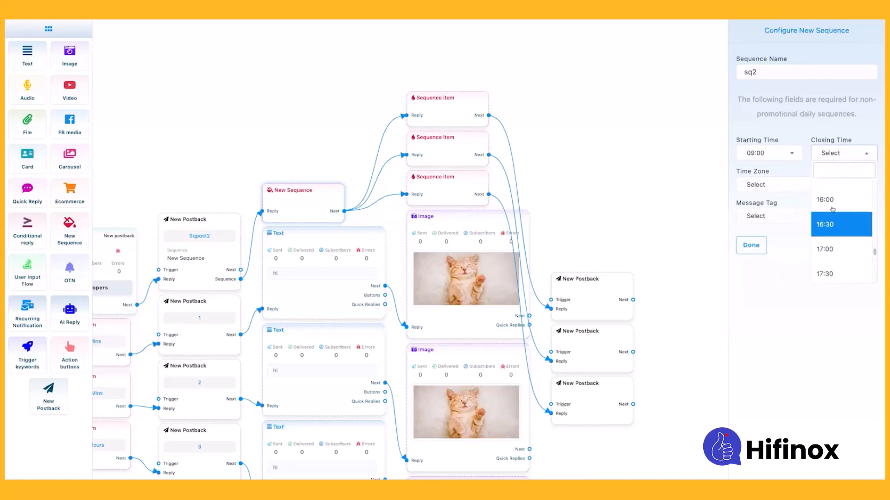
{"action": "scroll", "coordinate": [833, 218], "scroll_direction": "up", "scroll_amount": 6}
{"action": "left_click", "coordinate": [833, 224]}
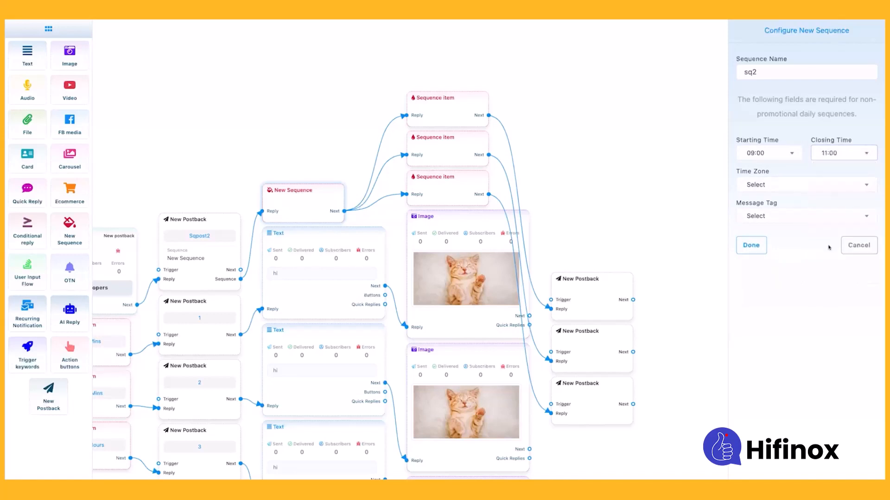
{"action": "left_click", "coordinate": [747, 244]}
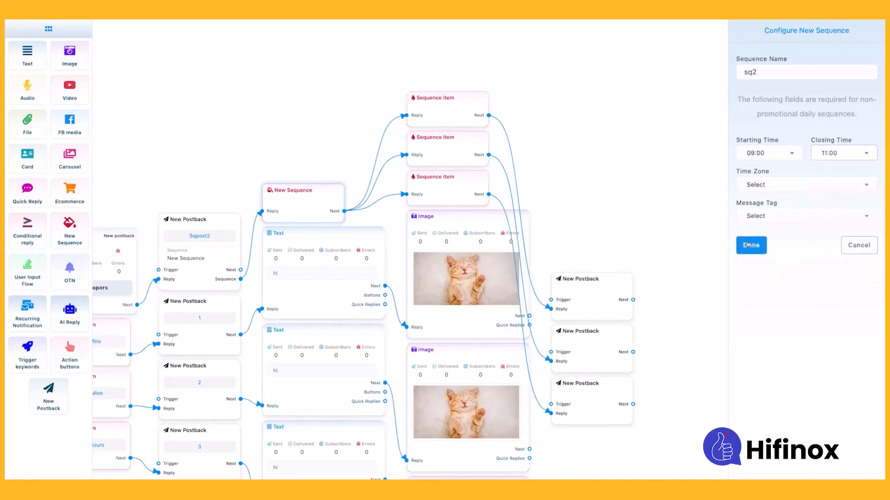
Step: Set the sq2 sequence's time zone to (GMT-10:00) America/Adak and message tag to POST_PURCHASE_UPDATE, then rearrange the blocks
{"action": "left_click", "coordinate": [762, 185]}
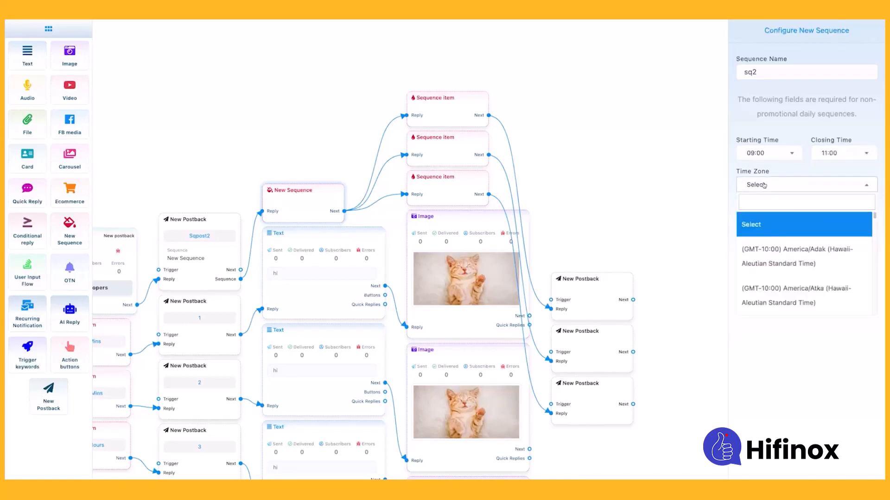
{"action": "left_click", "coordinate": [786, 257]}
{"action": "left_click", "coordinate": [775, 218]}
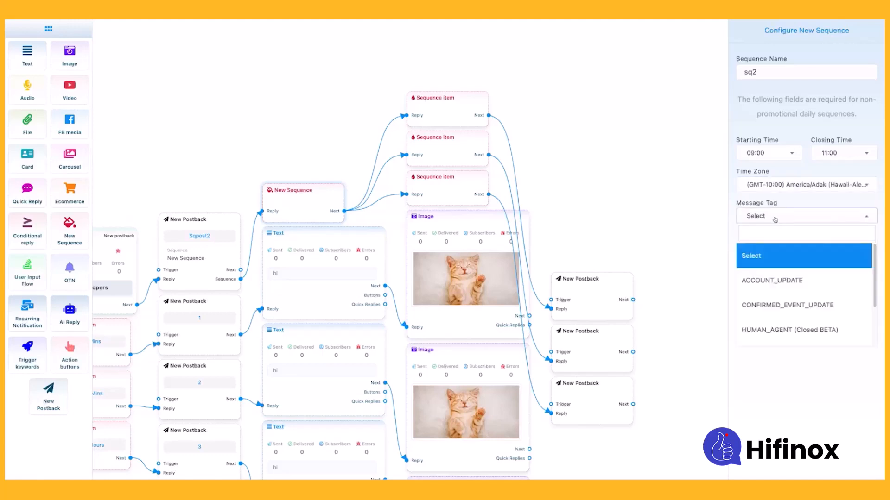
{"action": "scroll", "coordinate": [773, 281], "scroll_direction": "down", "scroll_amount": 2}
{"action": "left_click", "coordinate": [775, 292]}
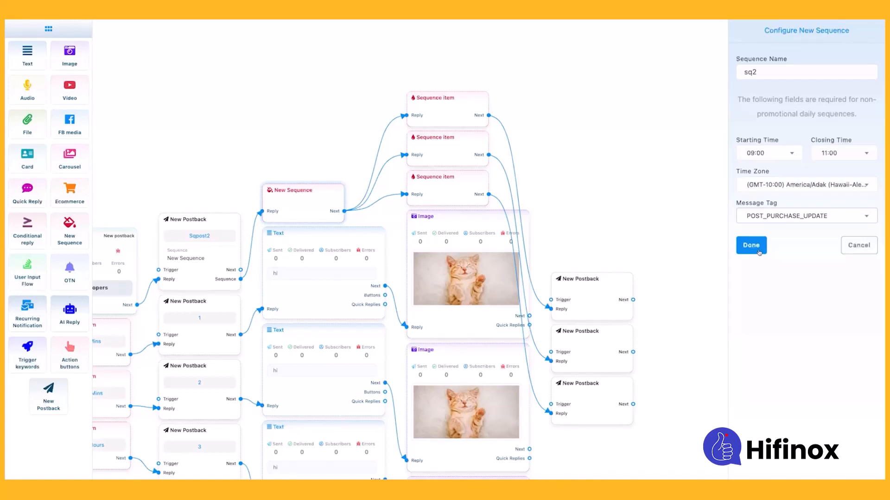
{"action": "left_click", "coordinate": [751, 245]}
{"action": "left_click", "coordinate": [761, 33]}
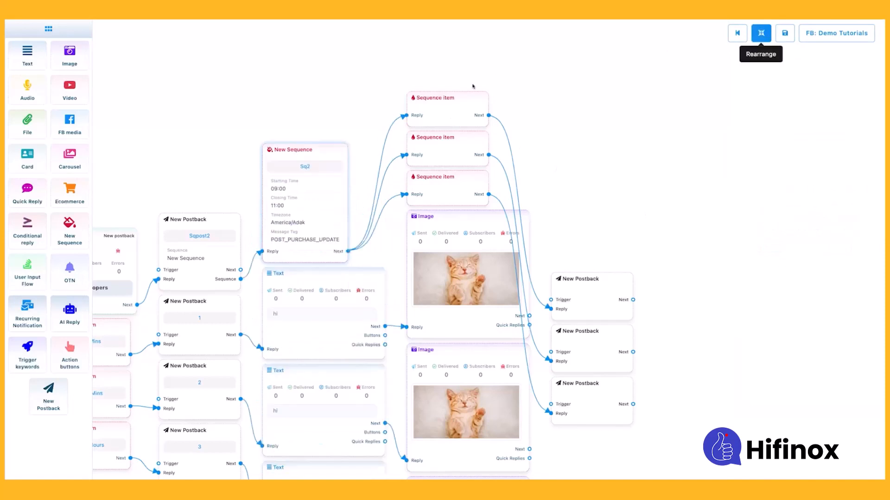
Step: Configure Sq2's first sequence item as a non-promotional daily message for Day-1
{"action": "left_click", "coordinate": [821, 73]}
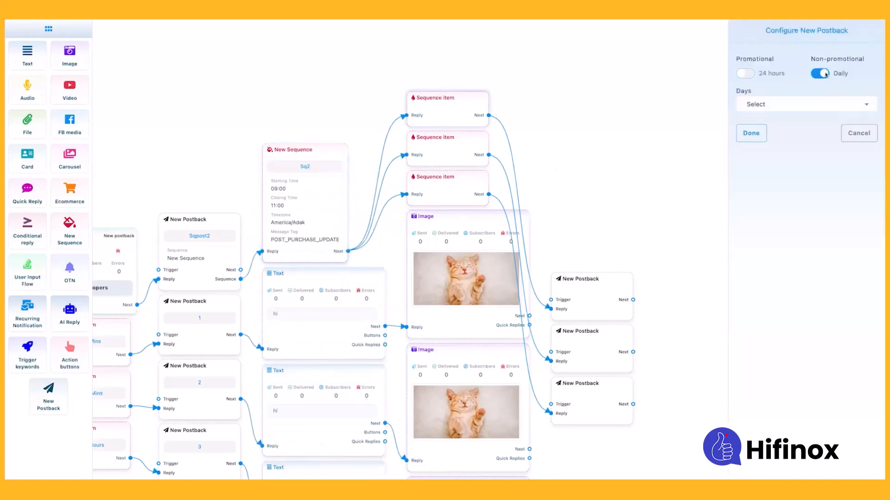
{"action": "left_click", "coordinate": [782, 105]}
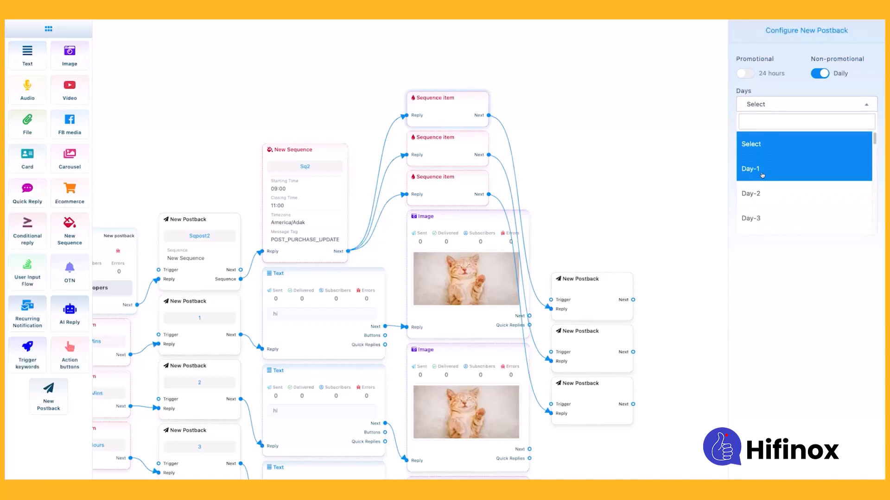
{"action": "left_click", "coordinate": [762, 175]}
{"action": "left_click", "coordinate": [751, 135]}
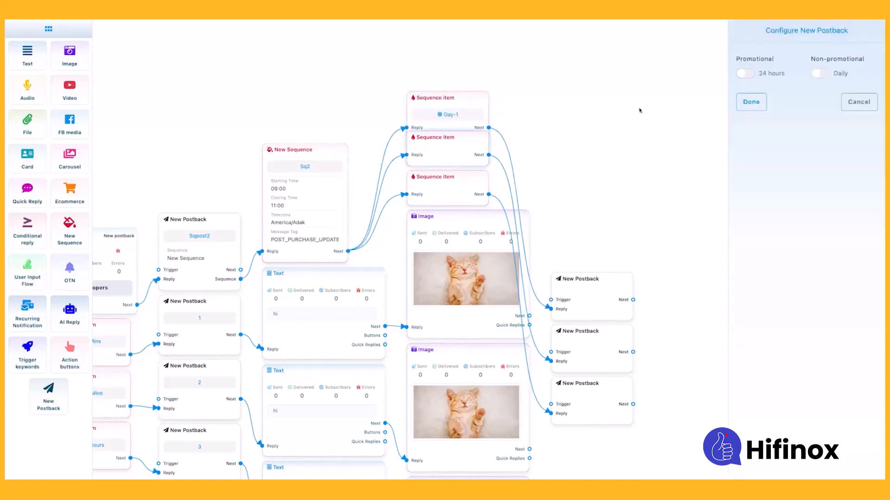
Step: Configure Sq2's second sequence item as a non-promotional daily message for Day-5
{"action": "left_click", "coordinate": [819, 73]}
{"action": "left_click", "coordinate": [782, 105]}
{"action": "scroll", "coordinate": [762, 186], "scroll_direction": "down", "scroll_amount": 8}
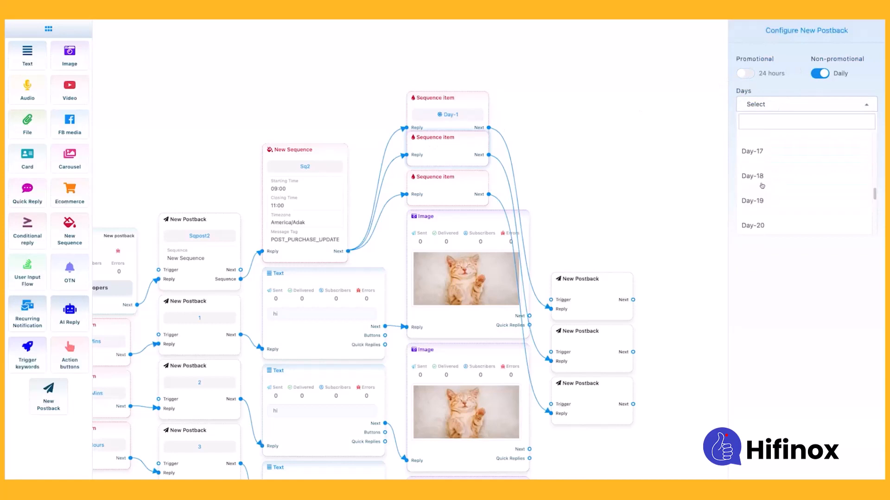
{"action": "scroll", "coordinate": [762, 186], "scroll_direction": "up", "scroll_amount": 7}
{"action": "left_click", "coordinate": [758, 178]}
{"action": "left_click", "coordinate": [751, 134]}
Step: Configure Sq2's third sequence item as a non-promotional daily message for Day-20
{"action": "double_click", "coordinate": [461, 177]}
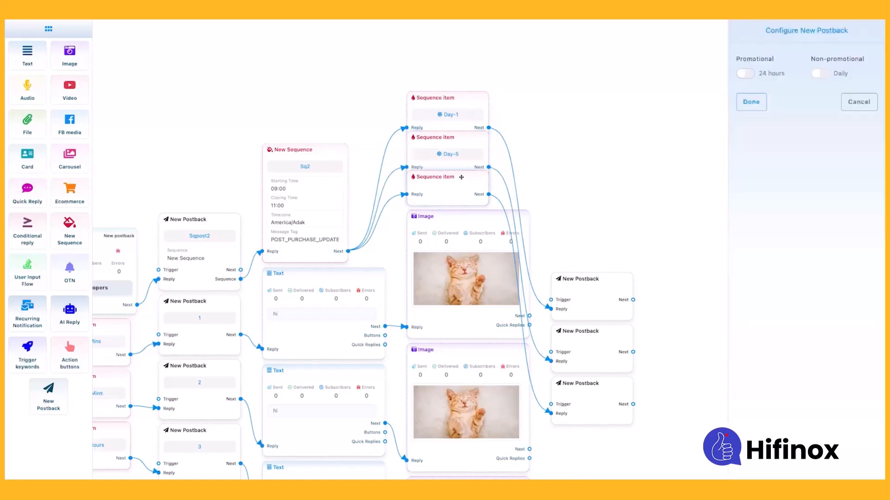
{"action": "left_click", "coordinate": [815, 73]}
{"action": "left_click", "coordinate": [783, 104]}
{"action": "scroll", "coordinate": [783, 176], "scroll_direction": "down", "scroll_amount": 10}
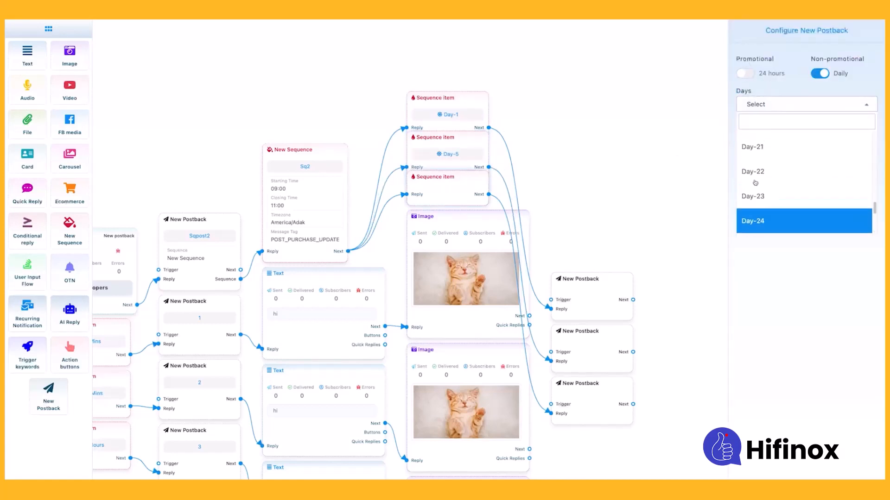
{"action": "scroll", "coordinate": [755, 183], "scroll_direction": "up", "scroll_amount": 2}
{"action": "left_click", "coordinate": [754, 181]}
{"action": "left_click", "coordinate": [750, 134]}
Step: Add a text block reading "hi 1" to the Next output of the Day-1 item's postback
{"action": "left_click_drag", "start_coordinate": [695, 186], "coordinate": [573, 152]}
{"action": "left_click_drag", "start_coordinate": [20, 64], "coordinate": [571, 268]}
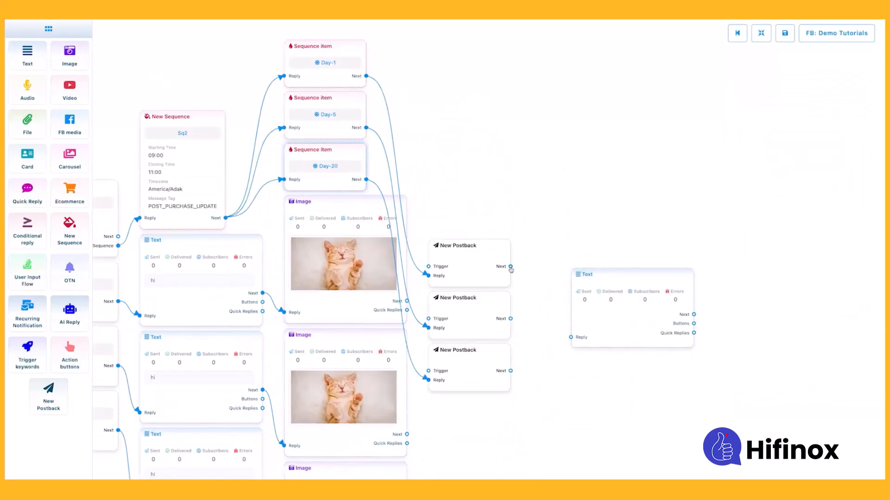
{"action": "left_click_drag", "start_coordinate": [511, 267], "coordinate": [571, 337]}
{"action": "left_click", "coordinate": [751, 242]}
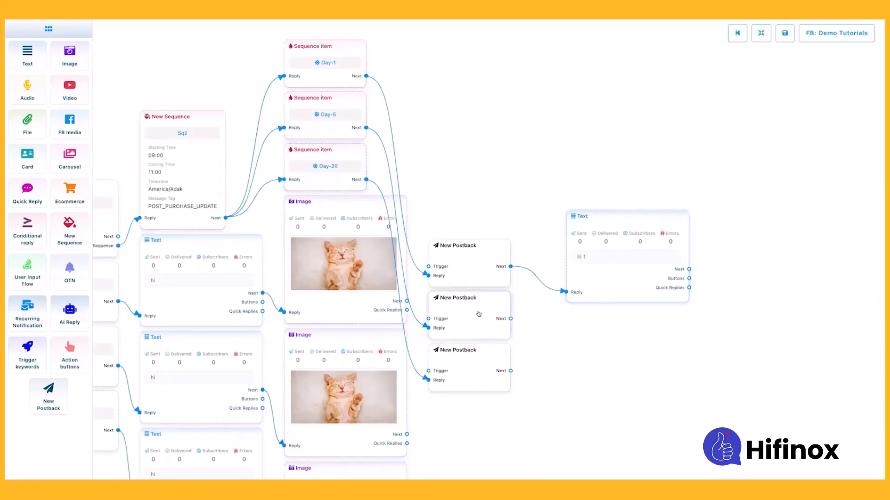
Step: Title the postbacks of the Day-1, Day-5 and Day-20 sequence items "1", "2" and "3"
{"action": "left_click", "coordinate": [468, 255]}
{"action": "left_click", "coordinate": [806, 81]}
{"action": "type", "text": "1"}
{"action": "left_click", "coordinate": [751, 109]}
{"action": "double_click", "coordinate": [480, 317]}
{"action": "type", "text": "2"}
{"action": "left_click", "coordinate": [751, 110]}
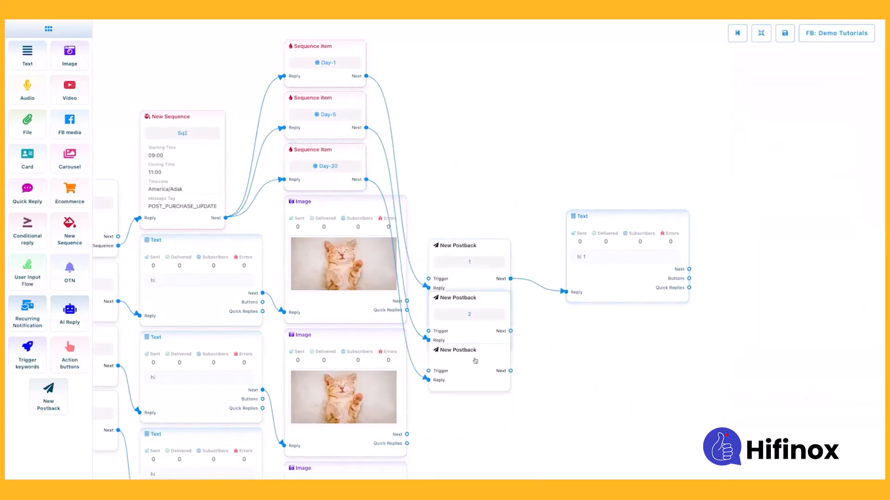
{"action": "double_click", "coordinate": [475, 361]}
{"action": "type", "text": "3"}
{"action": "left_click", "coordinate": [751, 109]}
Step: Add a text block reading "hi 2" to the Next output of the Day-5 item's postback 2
{"action": "left_click_drag", "start_coordinate": [511, 331], "coordinate": [574, 350]}
{"action": "double_click", "coordinate": [601, 329]}
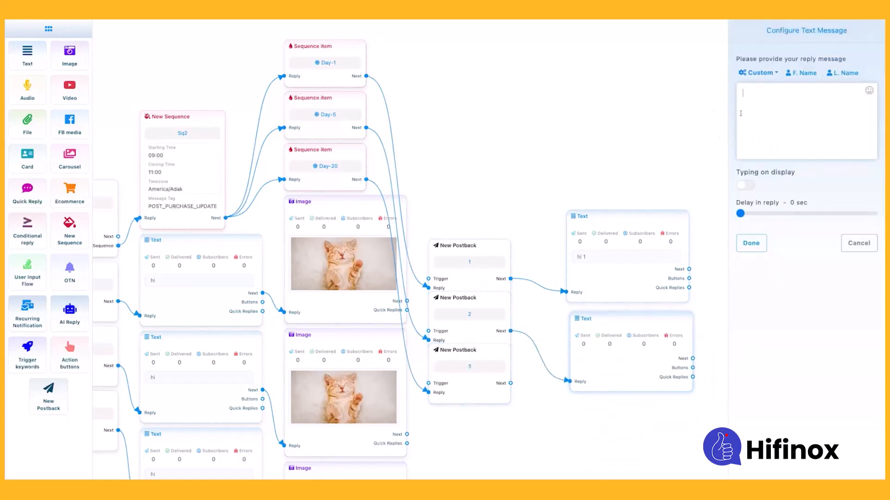
{"action": "left_click", "coordinate": [751, 245]}
Step: Add a text block reading "hi 3" to the Next output of the Day-20 item's postback 3
{"action": "left_click_drag", "start_coordinate": [510, 384], "coordinate": [575, 432]}
{"action": "scroll", "coordinate": [574, 432], "scroll_direction": "down", "scroll_amount": 1}
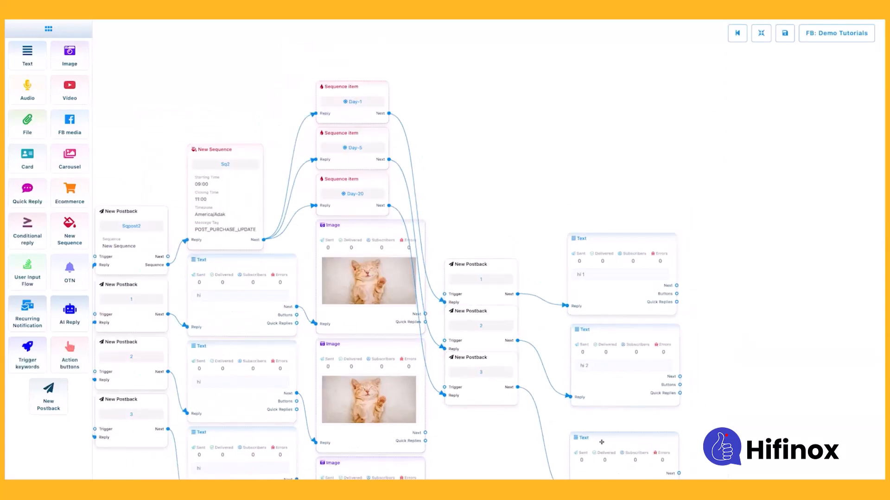
{"action": "left_click_drag", "start_coordinate": [661, 424], "coordinate": [604, 265]}
{"action": "scroll", "coordinate": [605, 265], "scroll_direction": "up", "scroll_amount": 2}
{"action": "double_click", "coordinate": [588, 292]}
{"action": "type", "text": "hi 3"}
{"action": "left_click", "coordinate": [751, 244]}
Step: Rearrange the blocks and try to save the bot flow
{"action": "left_click_drag", "start_coordinate": [695, 209], "coordinate": [709, 258]}
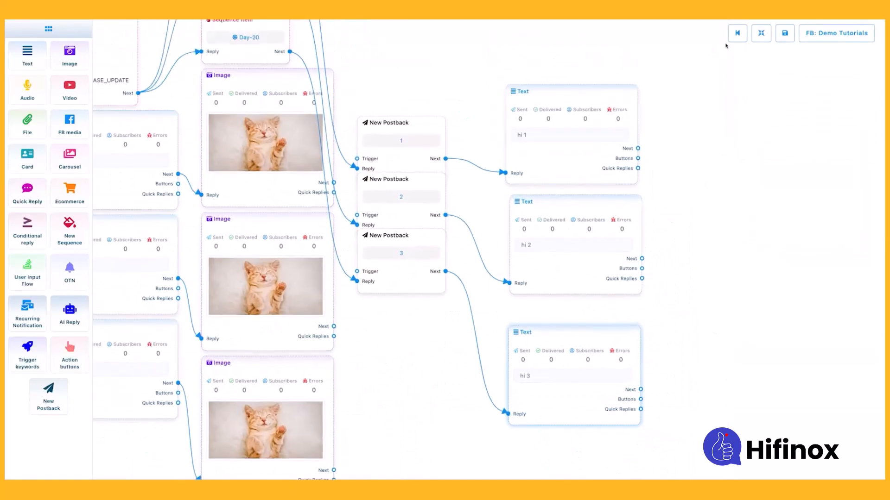
{"action": "double_click", "coordinate": [761, 34]}
{"action": "scroll", "coordinate": [654, 166], "scroll_direction": "up", "scroll_amount": 1}
{"action": "left_click_drag", "start_coordinate": [654, 167], "coordinate": [734, 263]}
{"action": "left_click_drag", "start_coordinate": [485, 147], "coordinate": [583, 214]}
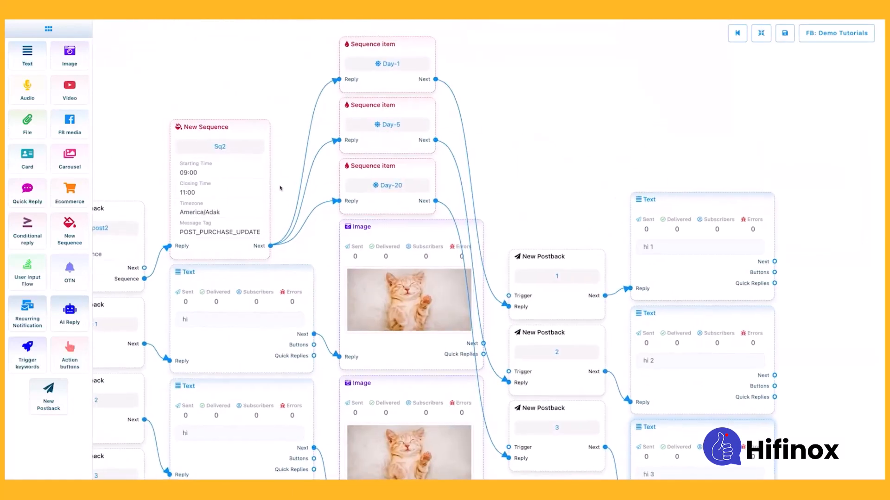
{"action": "left_click_drag", "start_coordinate": [544, 172], "coordinate": [679, 163]}
{"action": "left_click", "coordinate": [784, 34]}
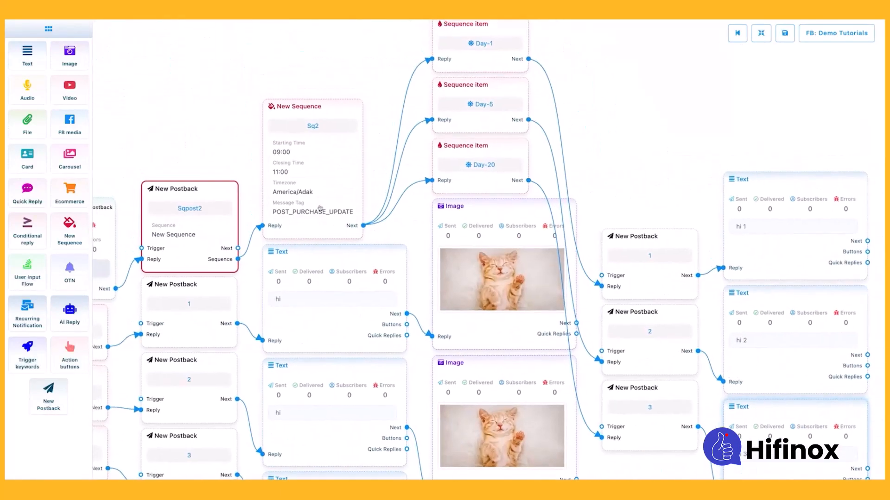
Step: Add a text block reading "sq2 started" to the Sqpost2 postback's Next output, rearranging the blocks
{"action": "left_click_drag", "start_coordinate": [238, 249], "coordinate": [250, 188]}
{"action": "left_click", "coordinate": [260, 267]}
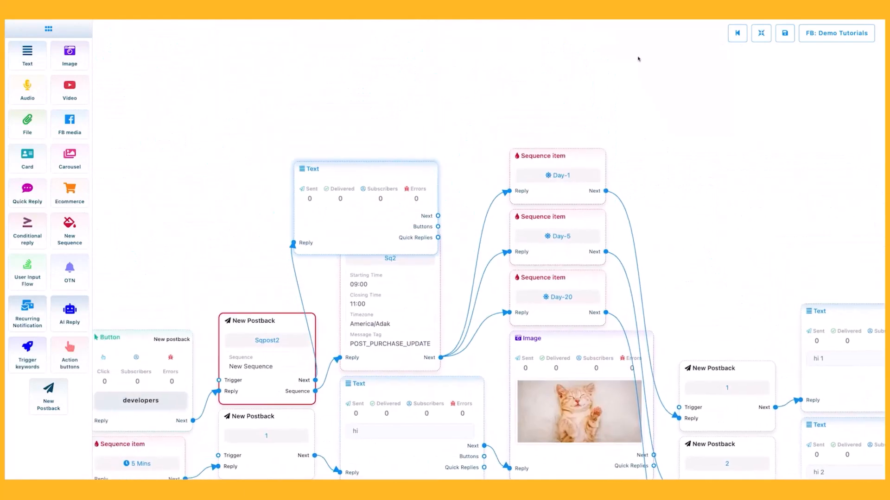
{"action": "left_click", "coordinate": [761, 34]}
{"action": "double_click", "coordinate": [412, 221]}
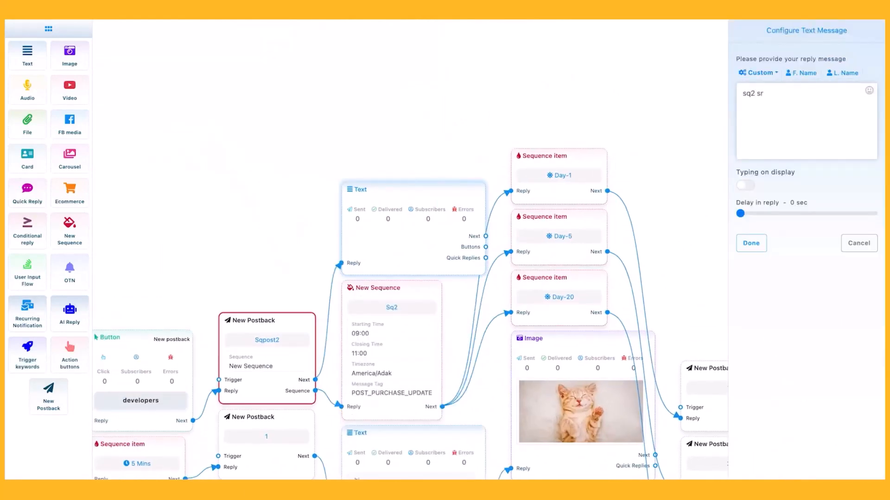
{"action": "left_click", "coordinate": [751, 244]}
Step: Rearrange the blocks once more and save the completed bot flow
{"action": "left_click", "coordinate": [761, 33]}
{"action": "left_click", "coordinate": [785, 34]}
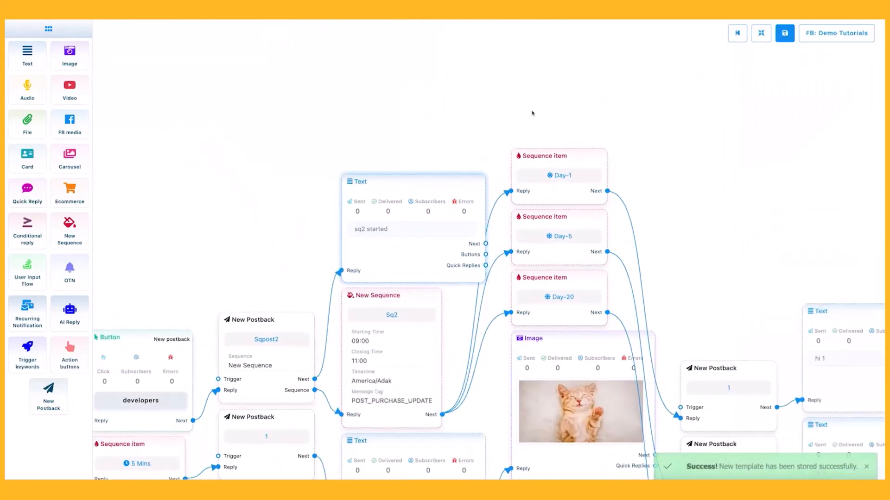
{"action": "left_click_drag", "start_coordinate": [185, 278], "coordinate": [519, 114]}
{"action": "left_click_drag", "start_coordinate": [99, 376], "coordinate": [370, 310]}
{"action": "left_click_drag", "start_coordinate": [139, 334], "coordinate": [381, 335]}
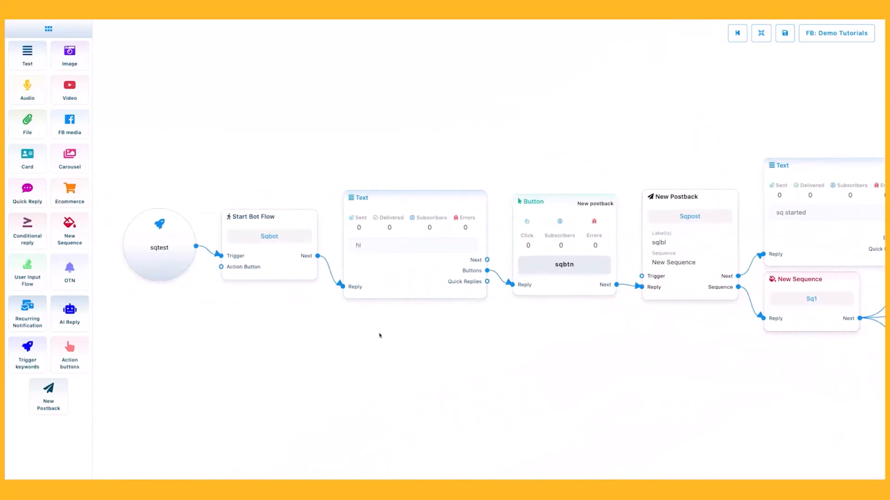
Step: Review the sqtest bot flow from its start block through both sequences to the final replies, and save it
{"action": "left_click_drag", "start_coordinate": [648, 370], "coordinate": [273, 369]}
{"action": "left_click_drag", "start_coordinate": [829, 438], "coordinate": [229, 391]}
{"action": "scroll", "coordinate": [565, 349], "scroll_direction": "down", "scroll_amount": 4}
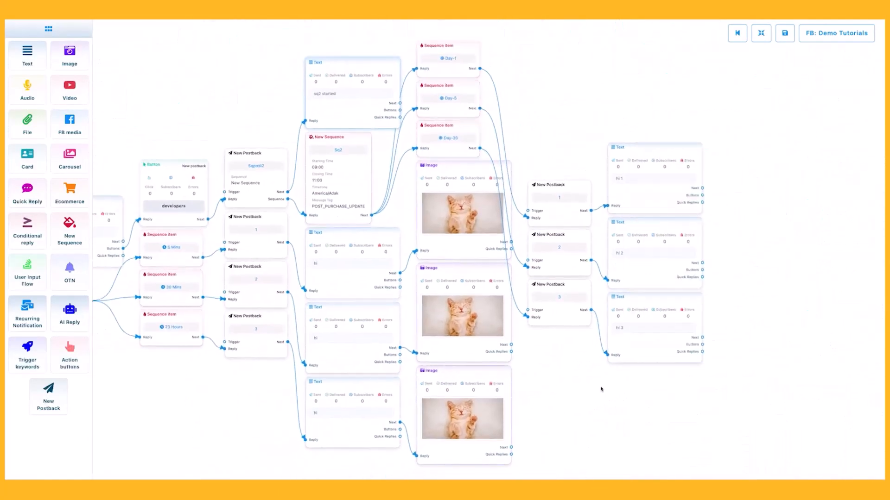
{"action": "scroll", "coordinate": [595, 139], "scroll_direction": "up", "scroll_amount": 4}
{"action": "right_click", "coordinate": [595, 124]}
{"action": "left_click_drag", "start_coordinate": [591, 159], "coordinate": [392, 123]}
{"action": "left_click", "coordinate": [784, 33]}
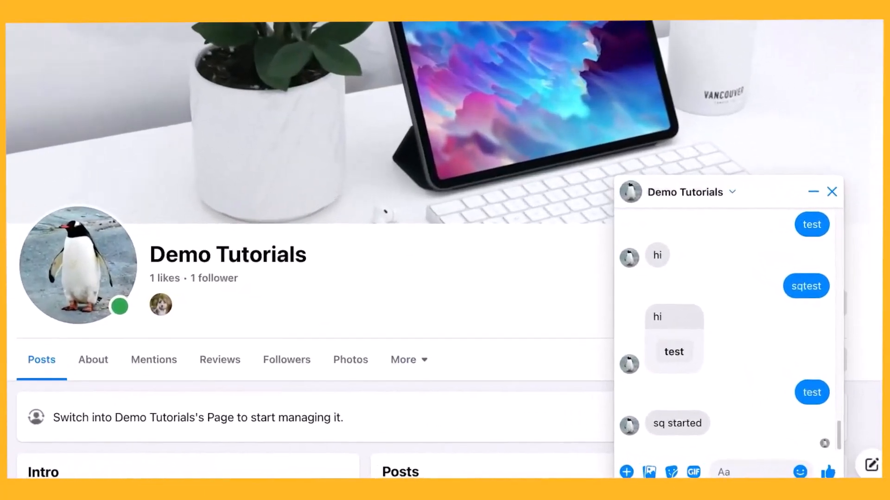
Step: In the Demo Tutorials page's Messenger chat, test the bot flow by sending "sqtest" and choosing the sqbtn and developers replies
{"action": "type", "text": "sqtest"}
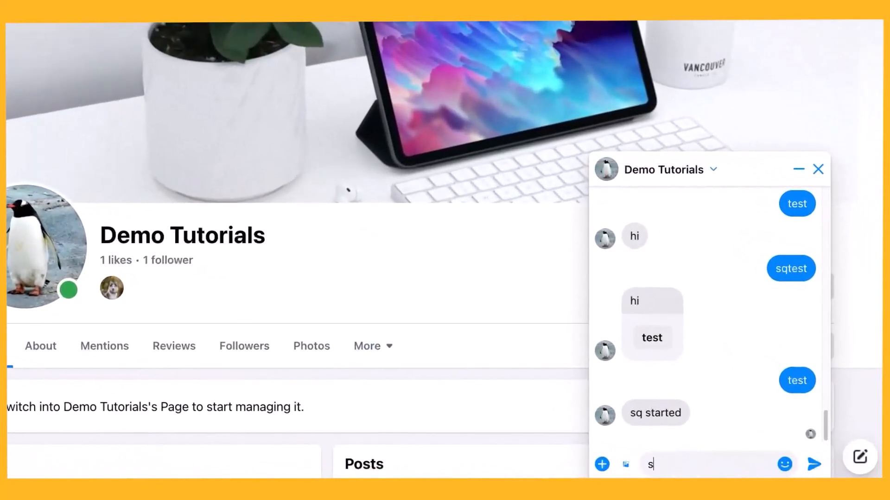
{"action": "key", "text": "Return"}
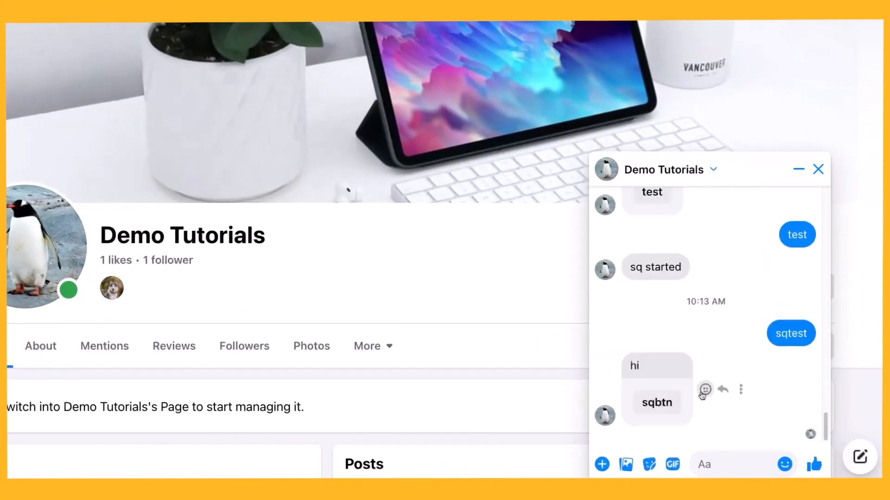
{"action": "left_click", "coordinate": [656, 400]}
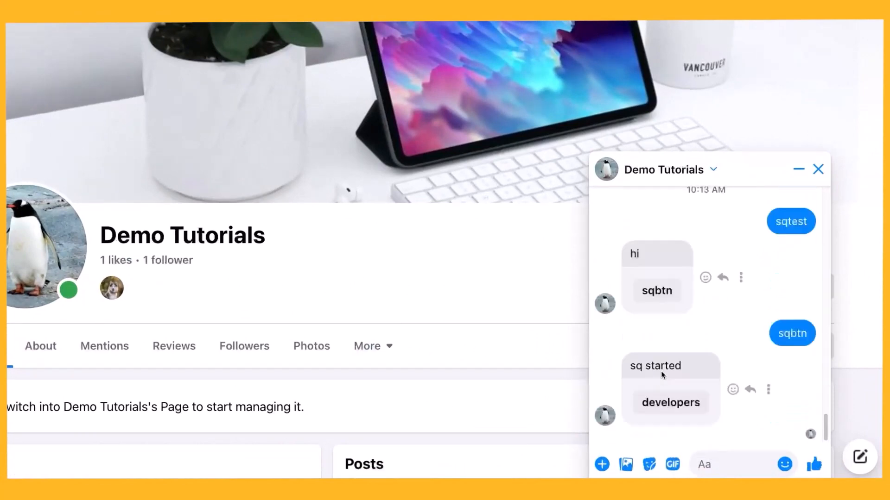
{"action": "left_click", "coordinate": [677, 402]}
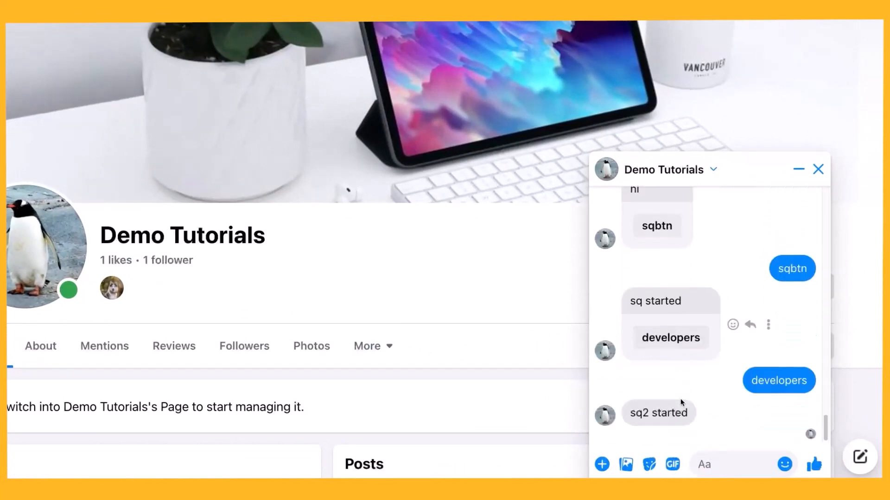